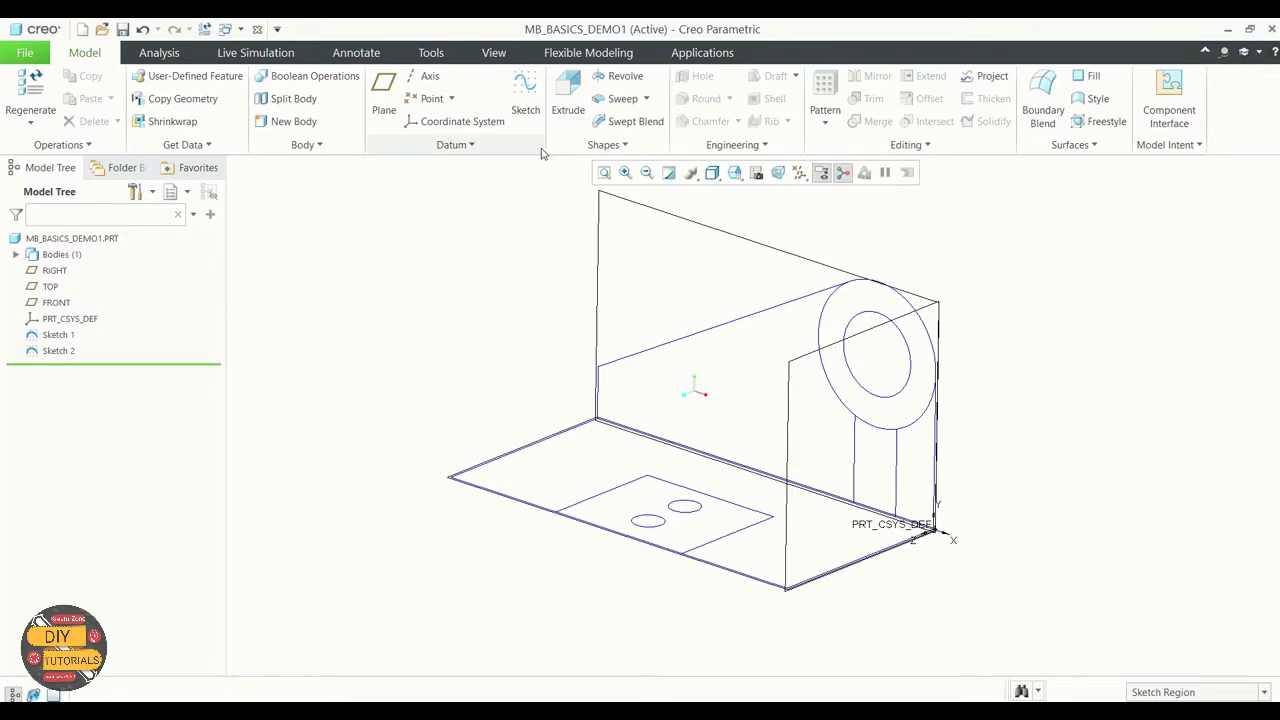
Switch the selection filter to Sketch Region and pick the outer and inner base-plate regions.
{"action": "left_click", "coordinate": [568, 95]}
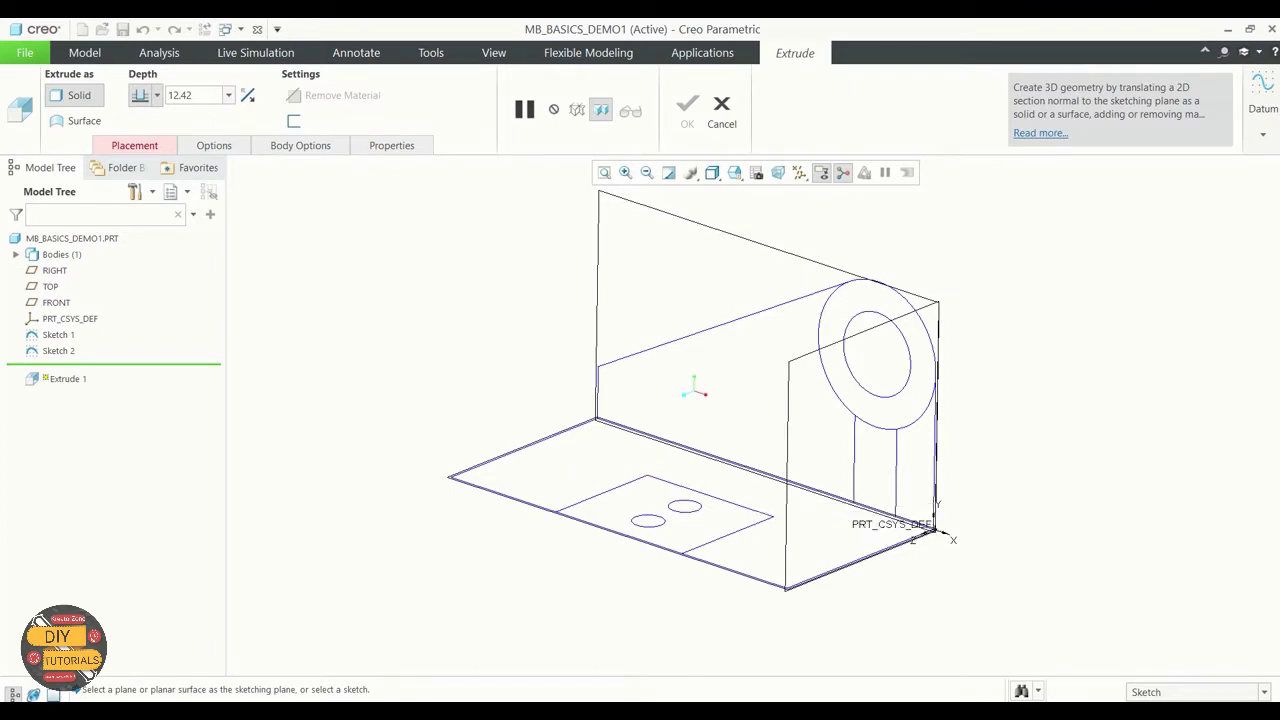
{"action": "left_click", "coordinate": [1263, 694]}
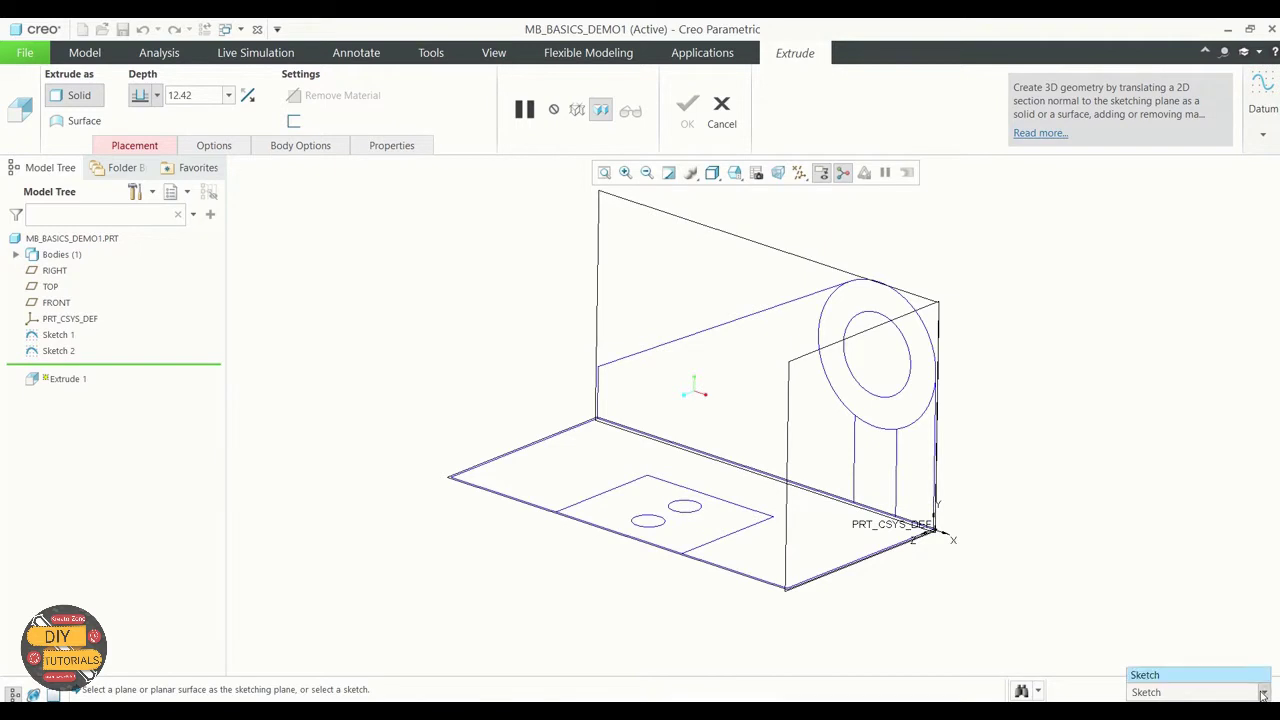
{"action": "left_click", "coordinate": [1162, 675]}
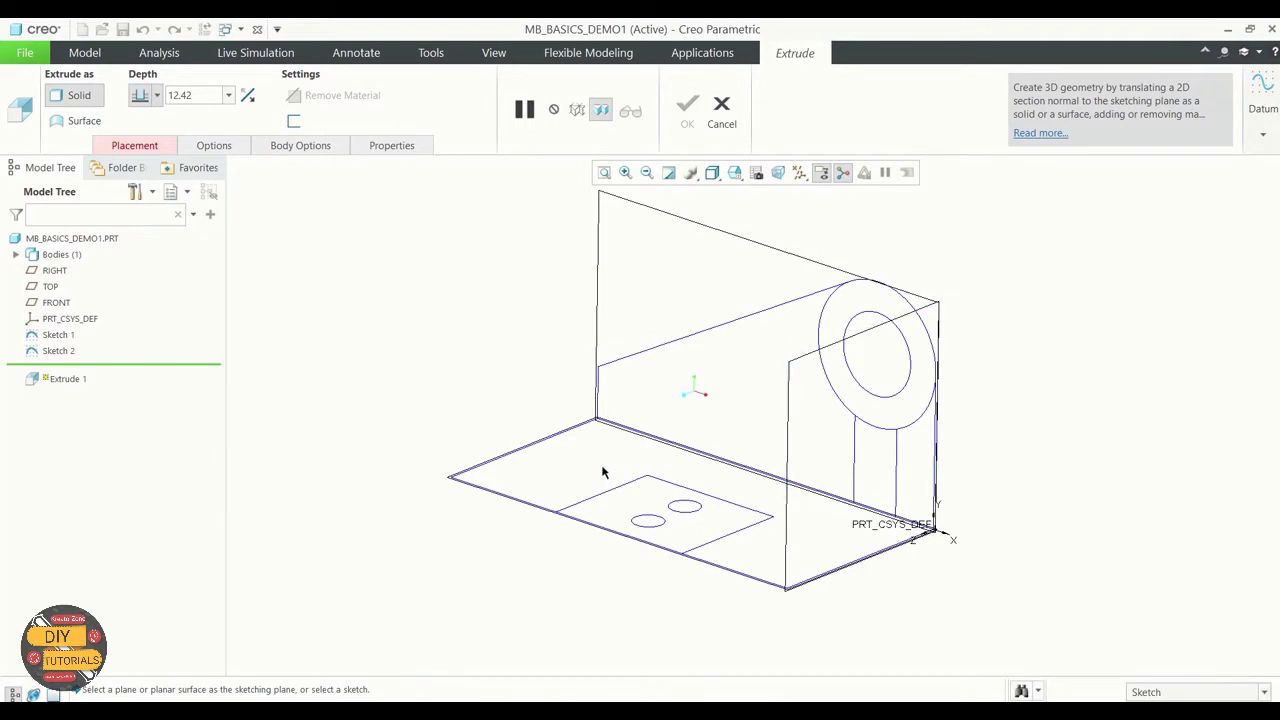
{"action": "left_click", "coordinate": [716, 133]}
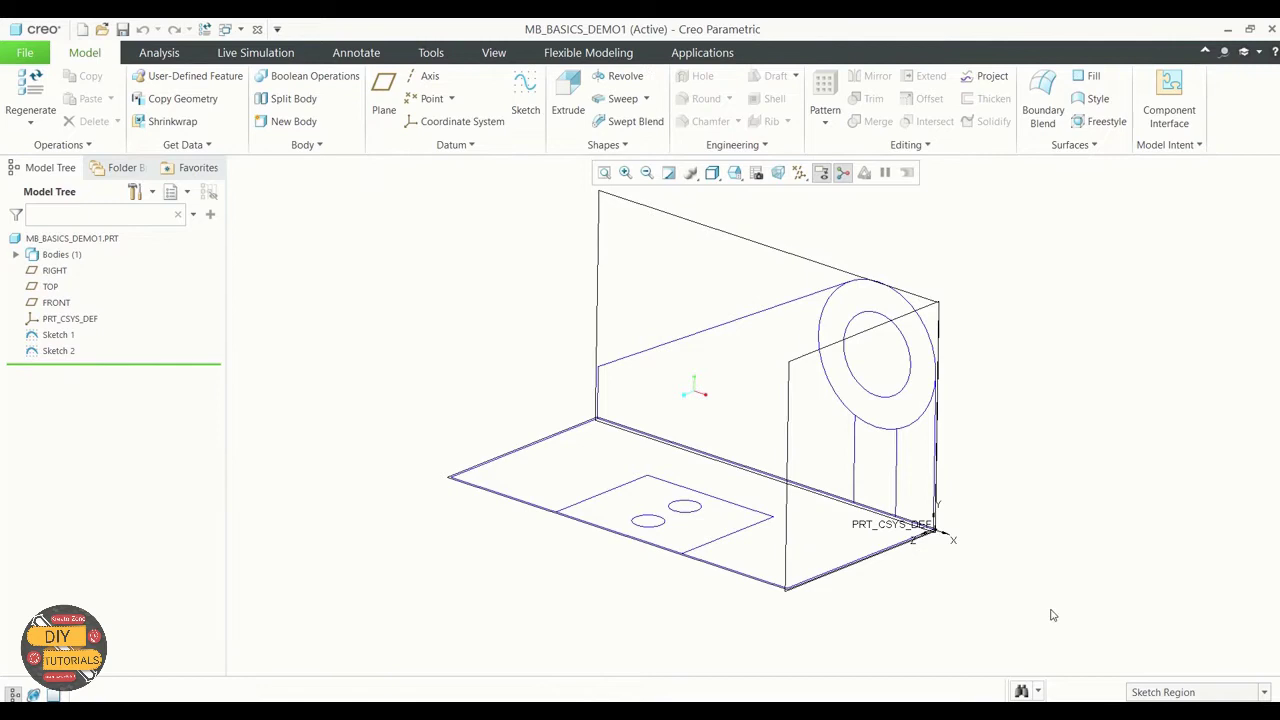
{"action": "left_click", "coordinate": [1165, 693]}
{"action": "left_click", "coordinate": [1163, 660]}
{"action": "left_click", "coordinate": [576, 467]}
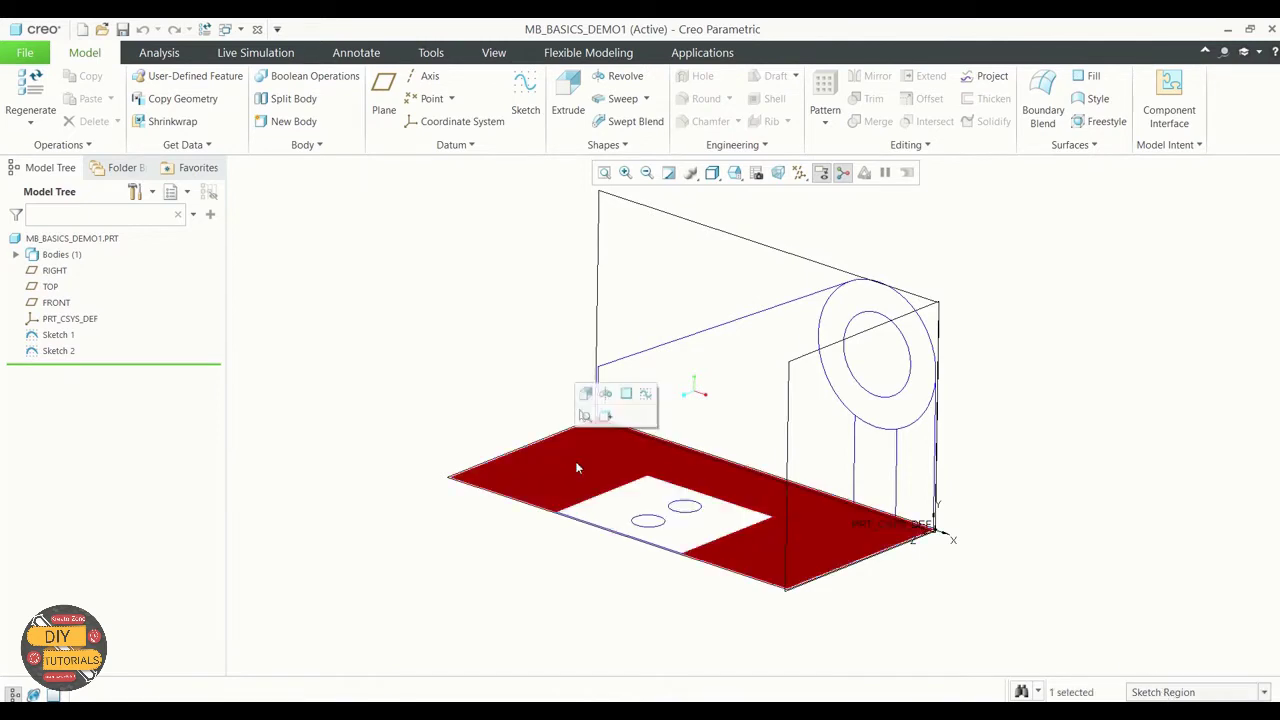
{"action": "left_click", "coordinate": [648, 512], "text": "ctrl"}
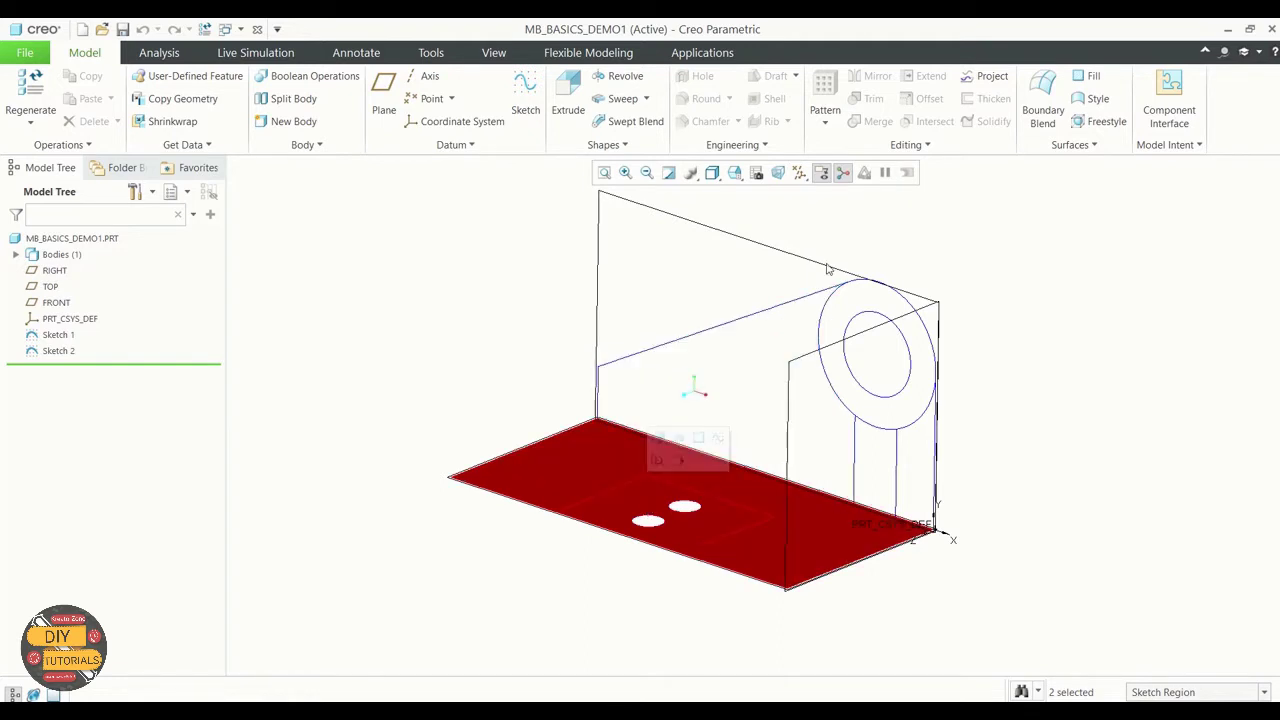
Extrude the selected regions in the flipped direction into a 3.50-thick base plate.
{"action": "left_click", "coordinate": [568, 100]}
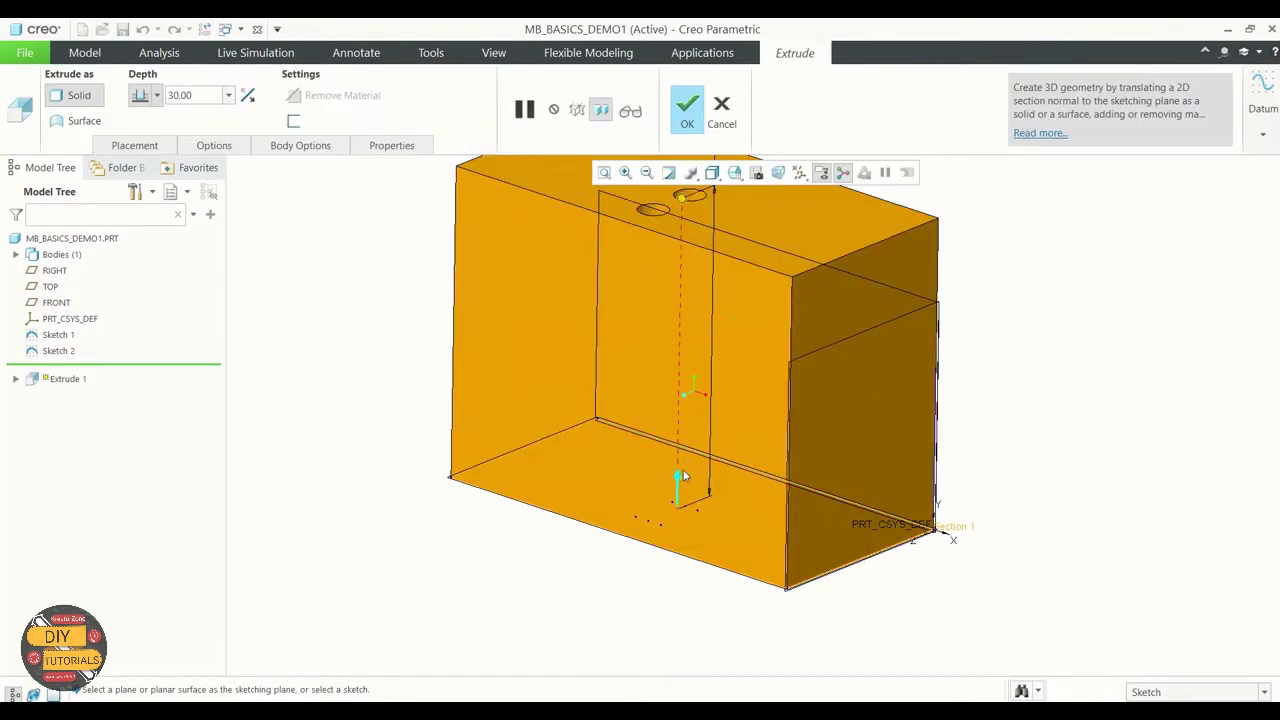
{"action": "left_click", "coordinate": [679, 478]}
{"action": "scroll", "coordinate": [670, 397], "scroll_direction": "down", "scroll_amount": 2}
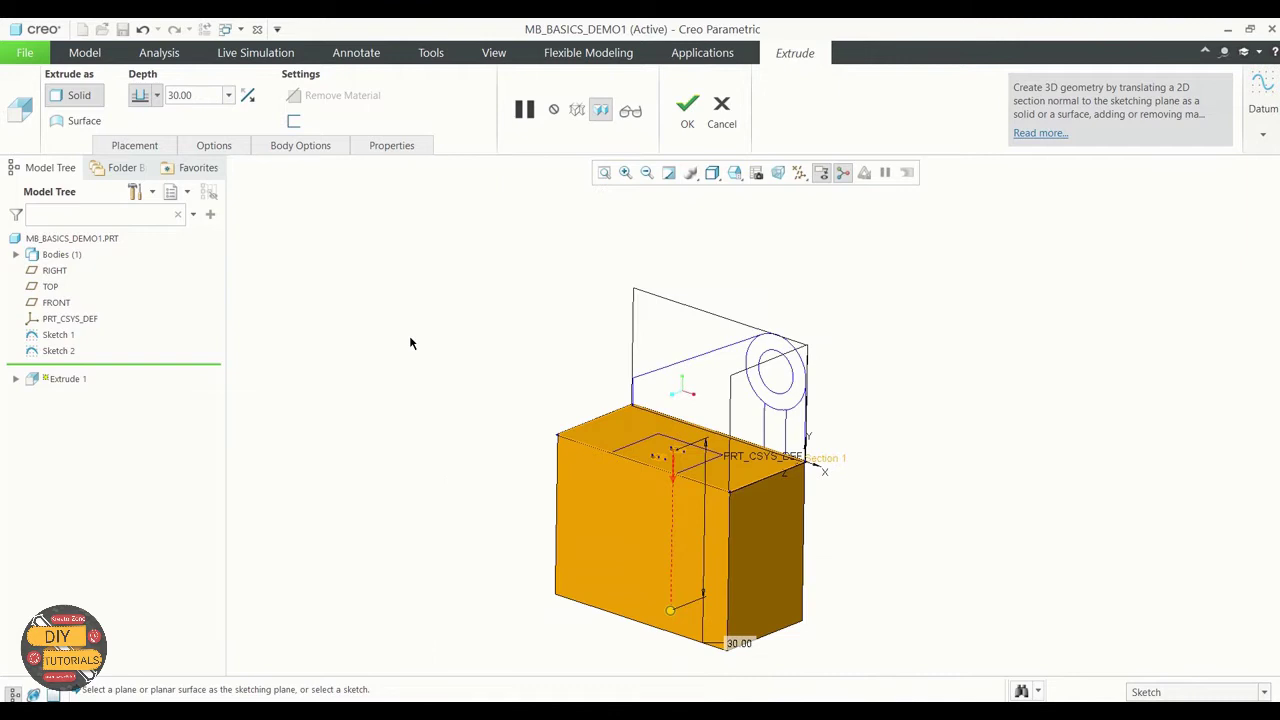
{"action": "double_click", "coordinate": [180, 95]}
{"action": "type", "text": "3.5"}
{"action": "key", "text": "Return"}
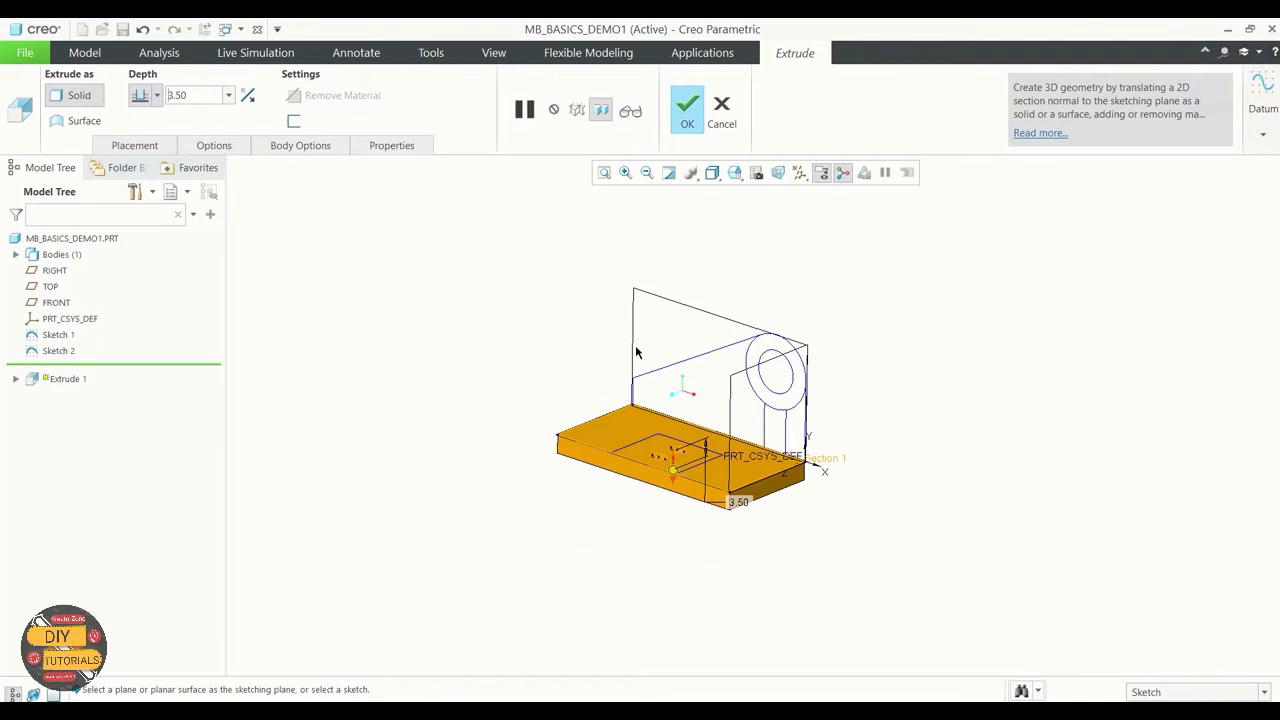
{"action": "left_click", "coordinate": [687, 124]}
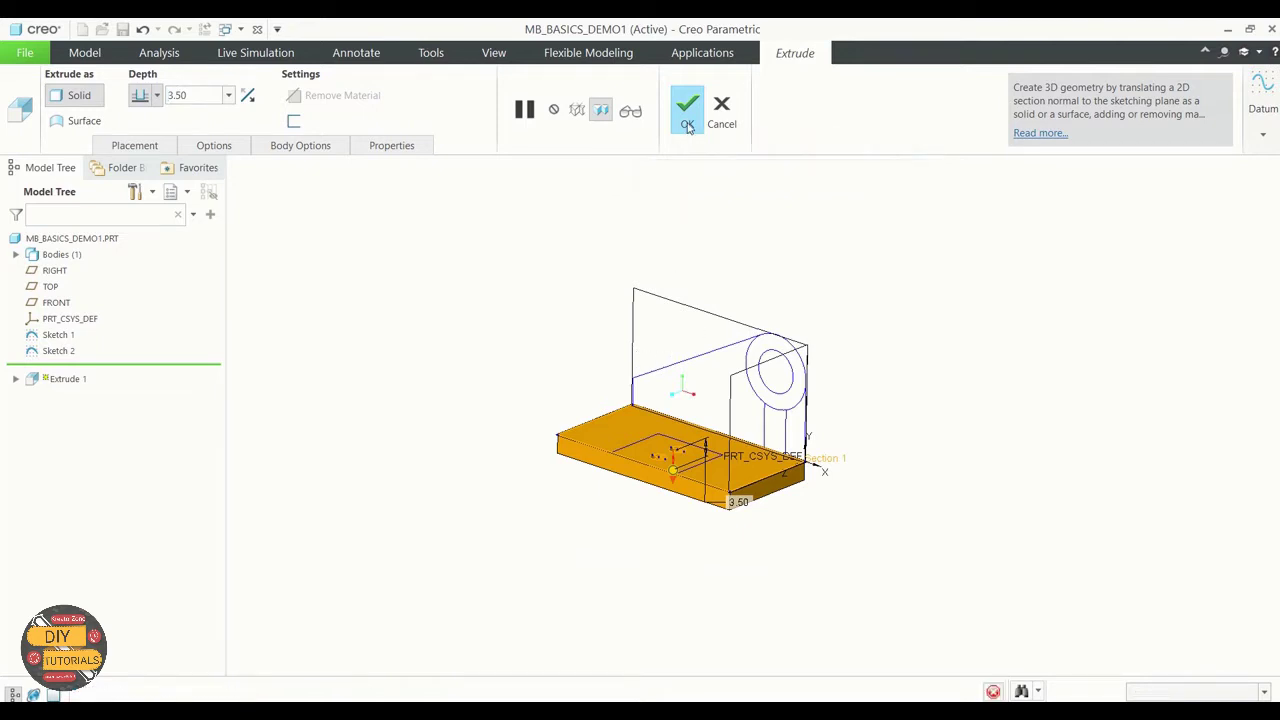
Extrude the two upright sketch regions around the hole 4.50 deep as the wall.
{"action": "left_click", "coordinate": [717, 377]}
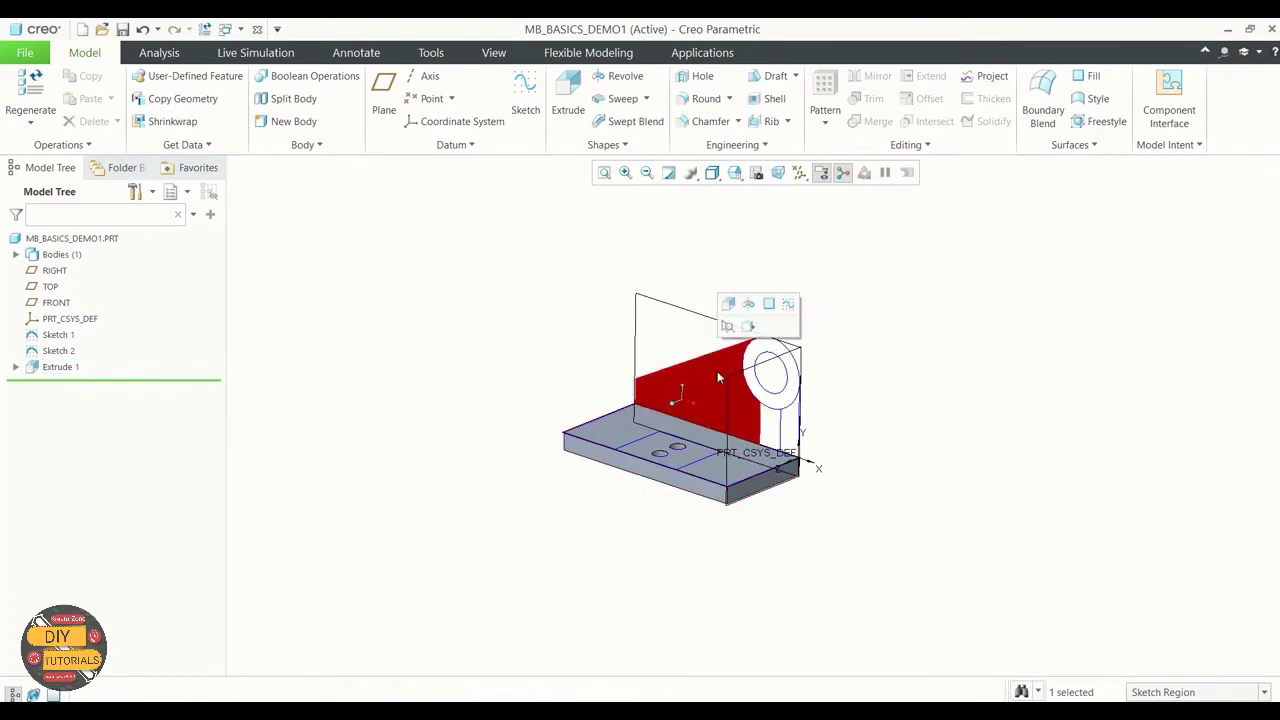
{"action": "left_click", "coordinate": [786, 436], "text": "ctrl"}
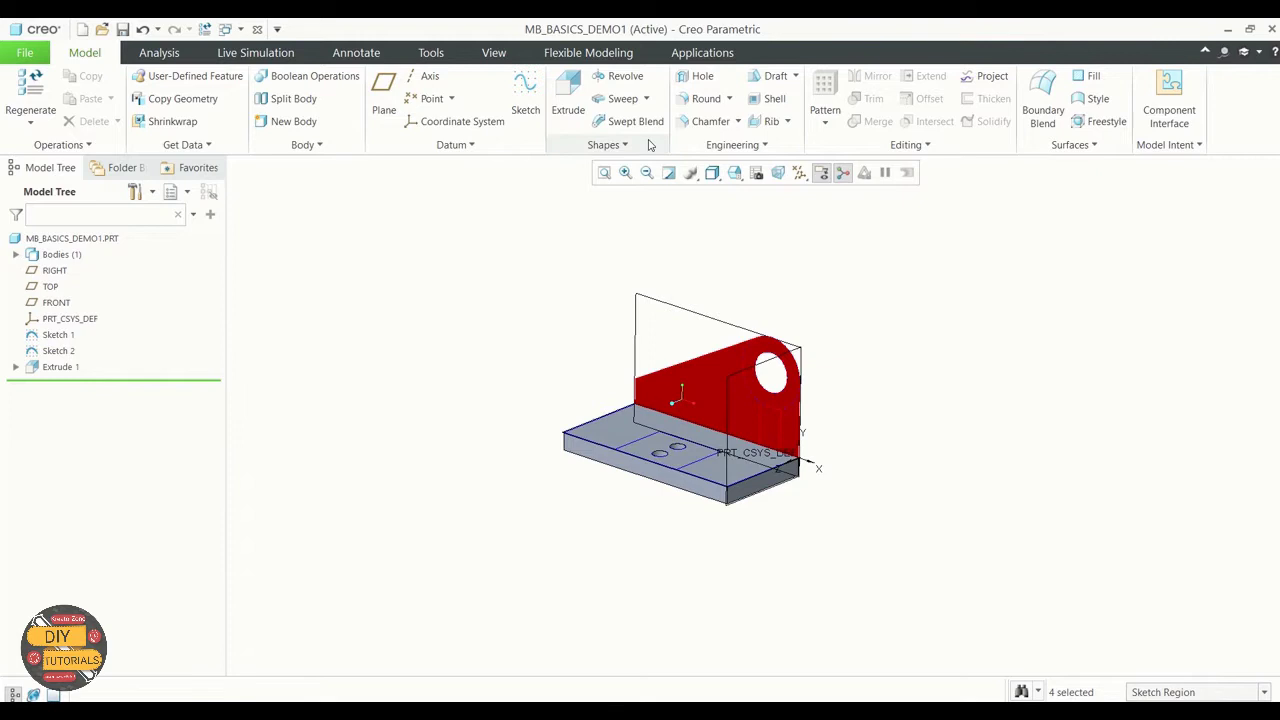
{"action": "left_click", "coordinate": [568, 100]}
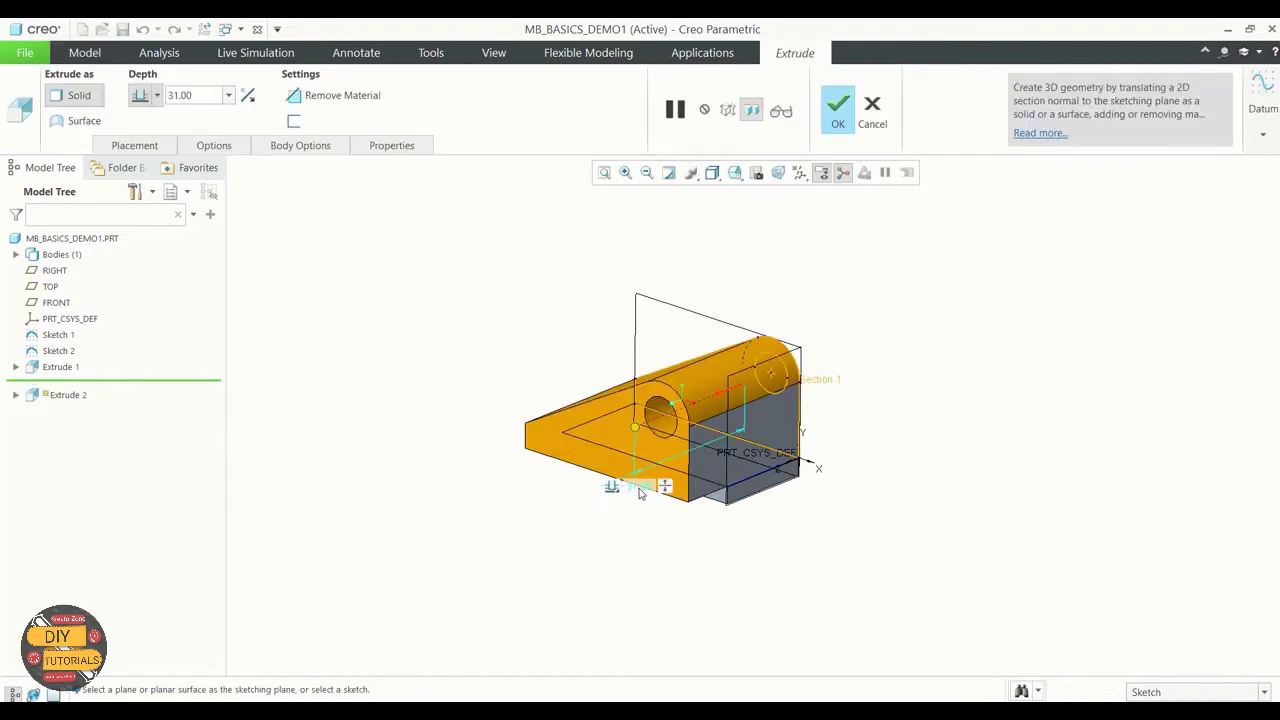
{"action": "double_click", "coordinate": [641, 490]}
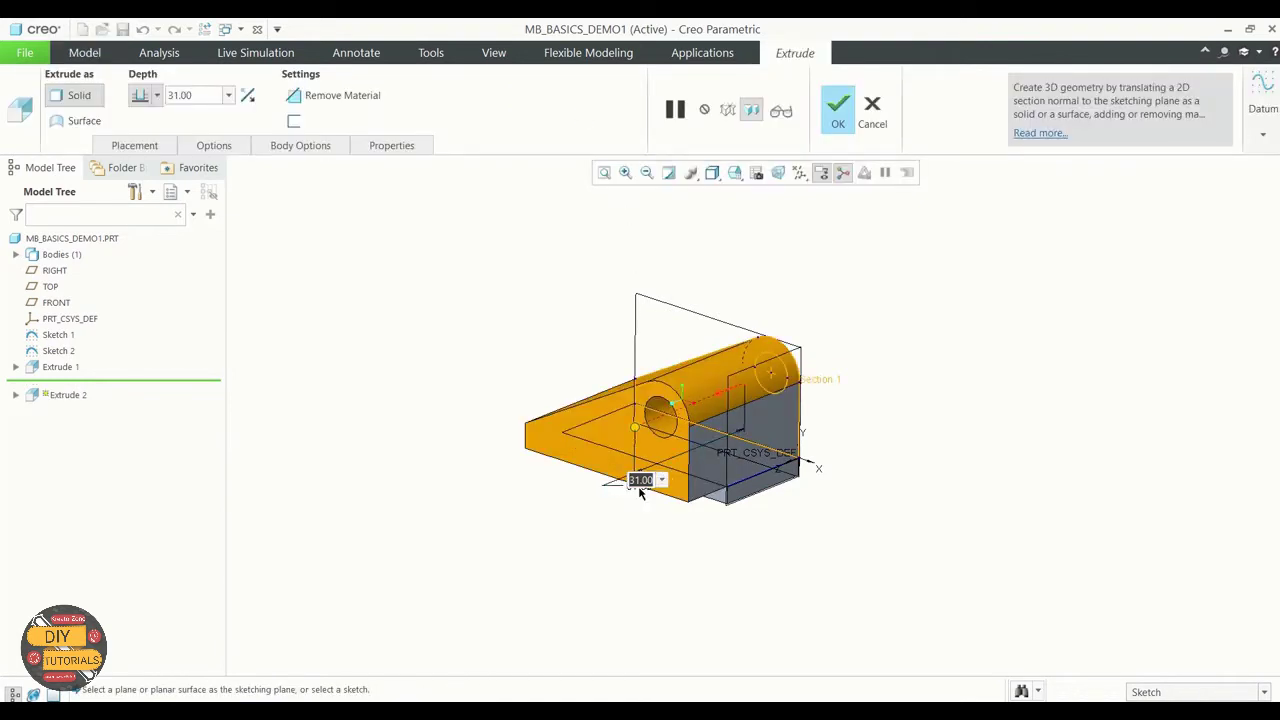
{"action": "type", "text": "4.5"}
{"action": "key", "text": "Return"}
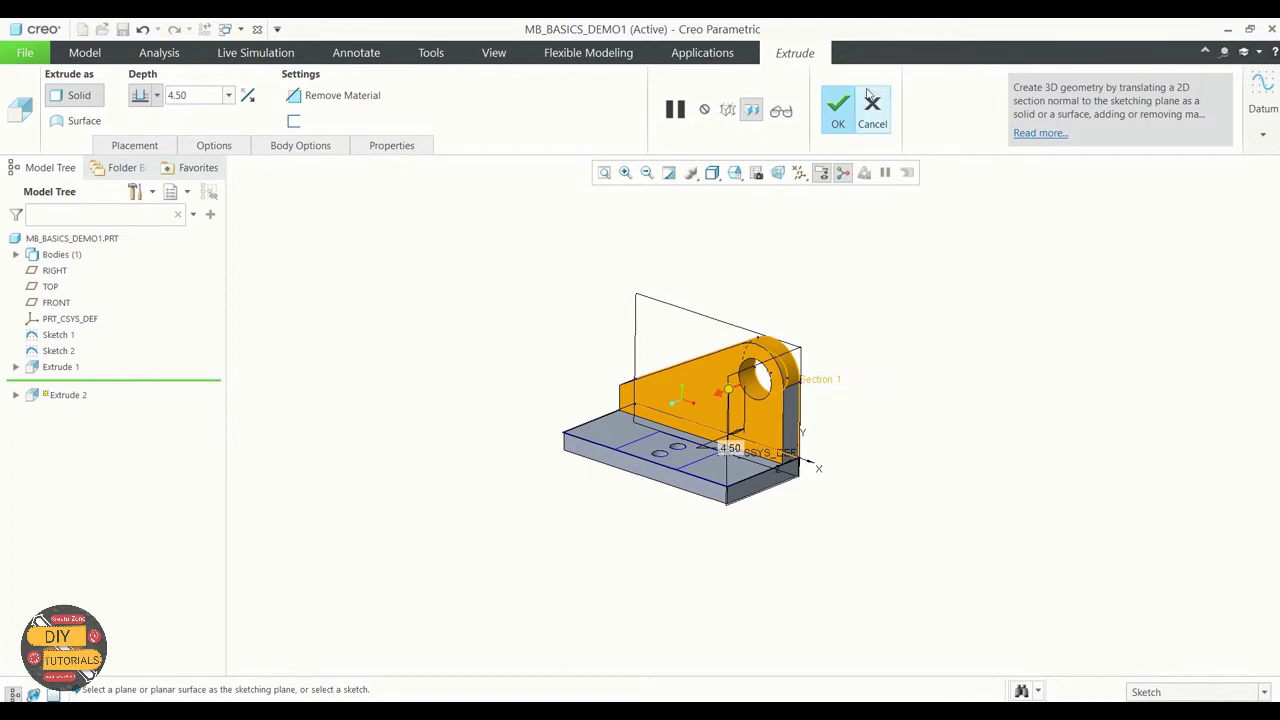
Confirm the upright wall extrusion and select the sketch region below the hole.
{"action": "left_click", "coordinate": [837, 110]}
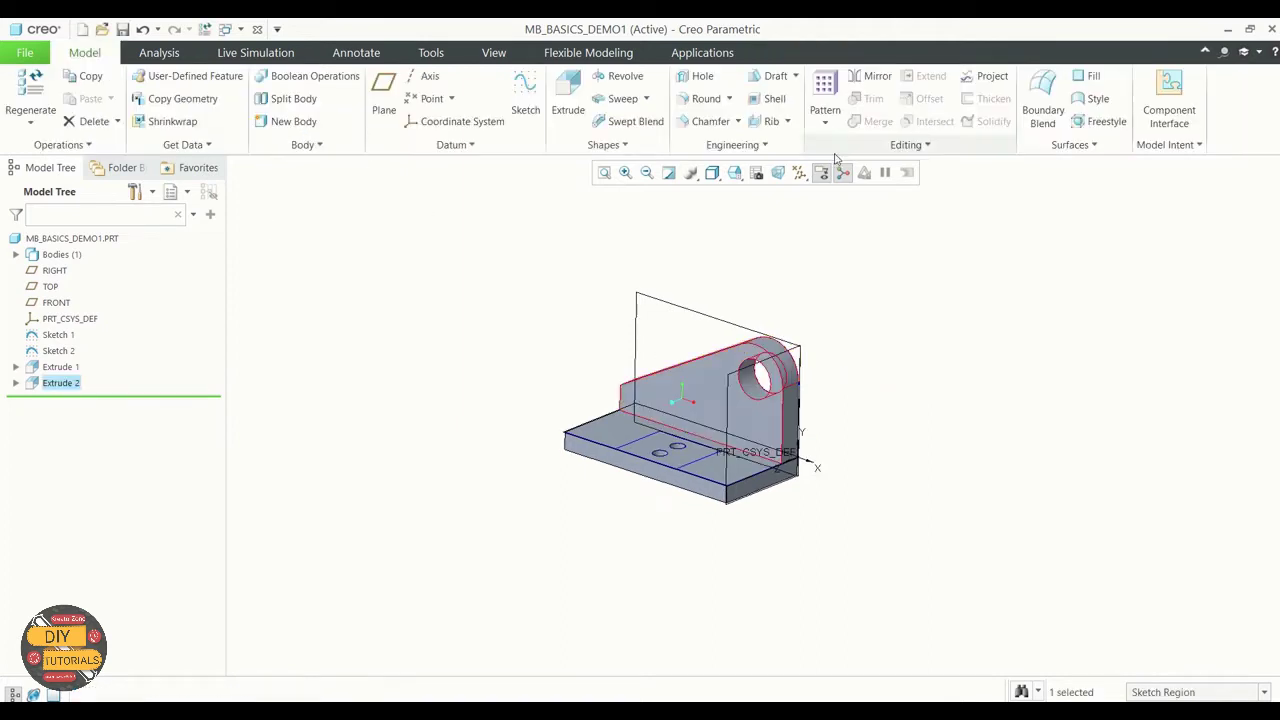
{"action": "mouse_move", "coordinate": [877, 403]}
{"action": "middle_mouse_down"}
{"action": "mouse_move", "coordinate": [870, 357]}
{"action": "mouse_move", "coordinate": [692, 484]}
{"action": "middle_mouse_up"}
{"action": "scroll", "coordinate": [705, 483], "scroll_direction": "down", "scroll_amount": 3}
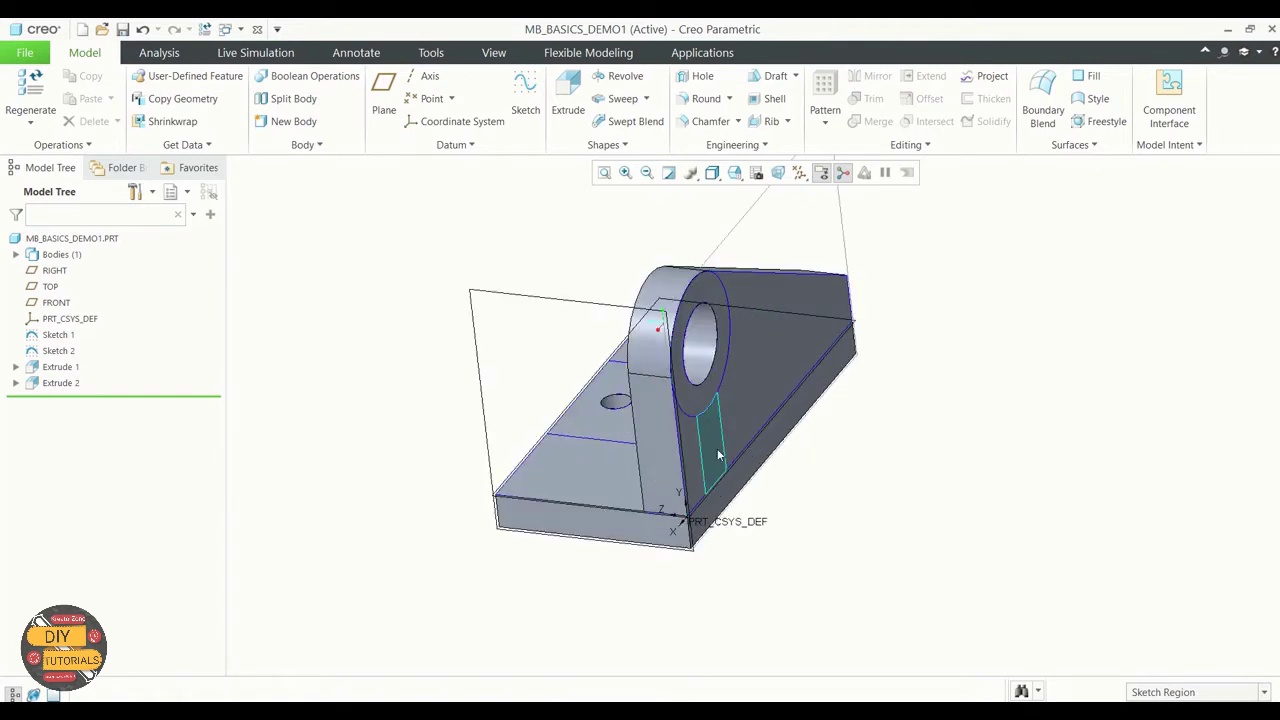
{"action": "left_click", "coordinate": [714, 448]}
Extrude that region 10.00 deep as added material rather than a cut.
{"action": "left_click", "coordinate": [568, 95]}
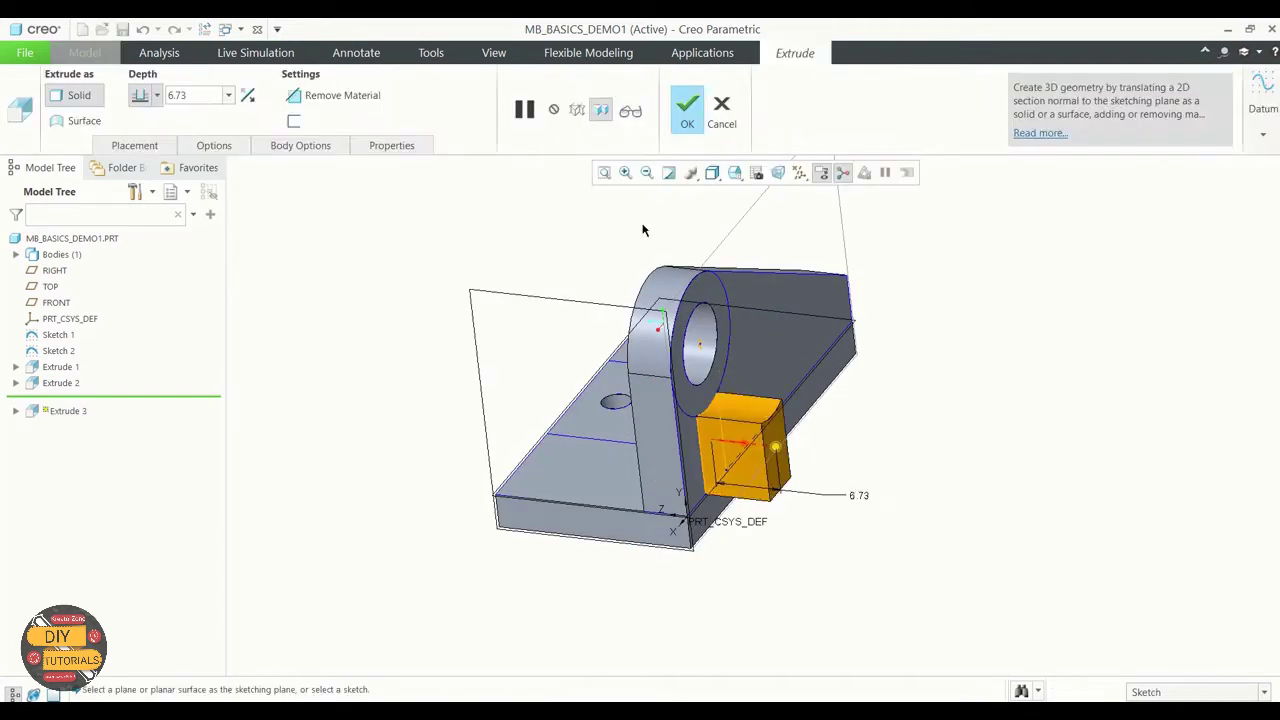
{"action": "mouse_move", "coordinate": [817, 455]}
{"action": "middle_mouse_down"}
{"action": "mouse_move", "coordinate": [891, 394]}
{"action": "mouse_move", "coordinate": [902, 406]}
{"action": "middle_mouse_up"}
{"action": "left_click", "coordinate": [291, 100]}
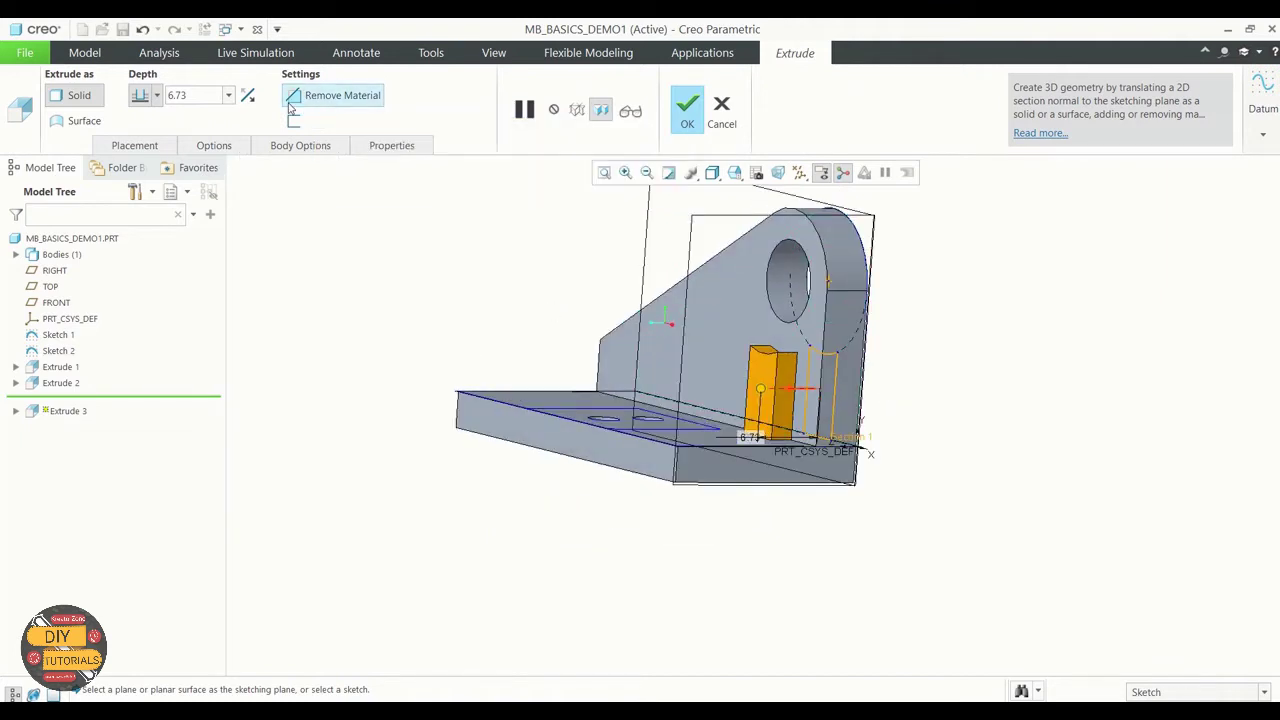
{"action": "double_click", "coordinate": [203, 95]}
{"action": "type", "text": "10"}
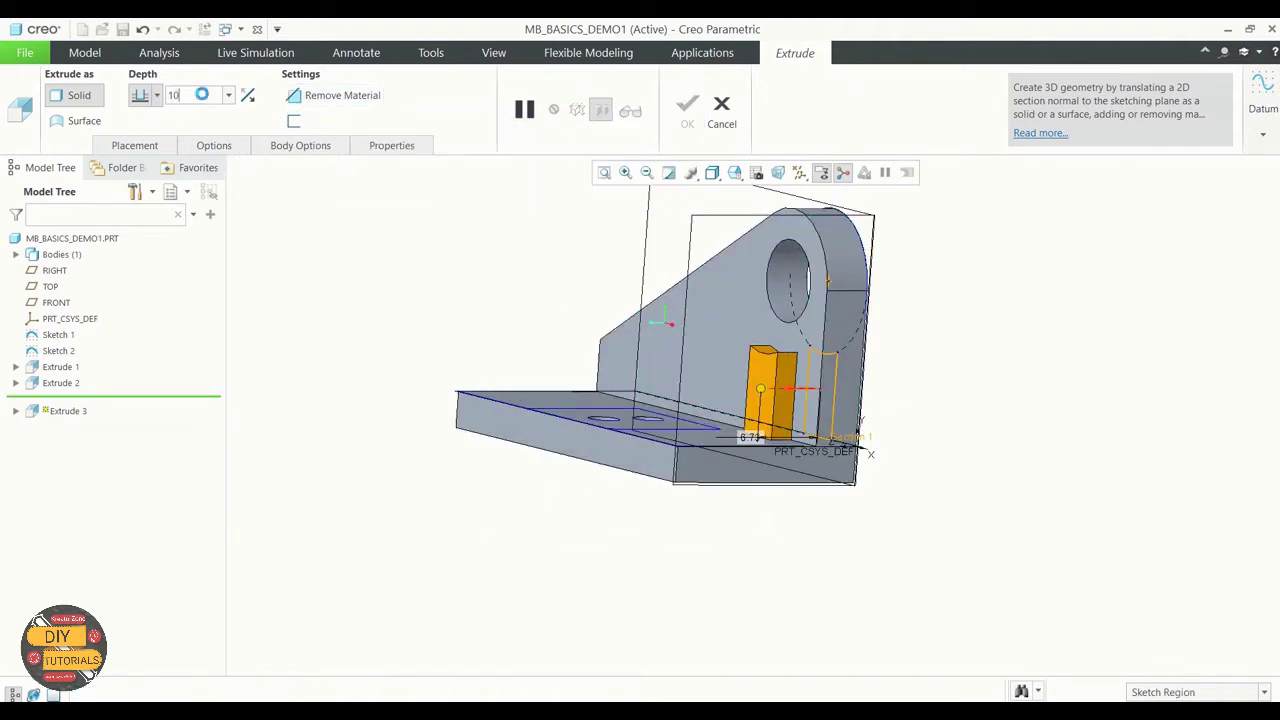
{"action": "key", "text": "Return"}
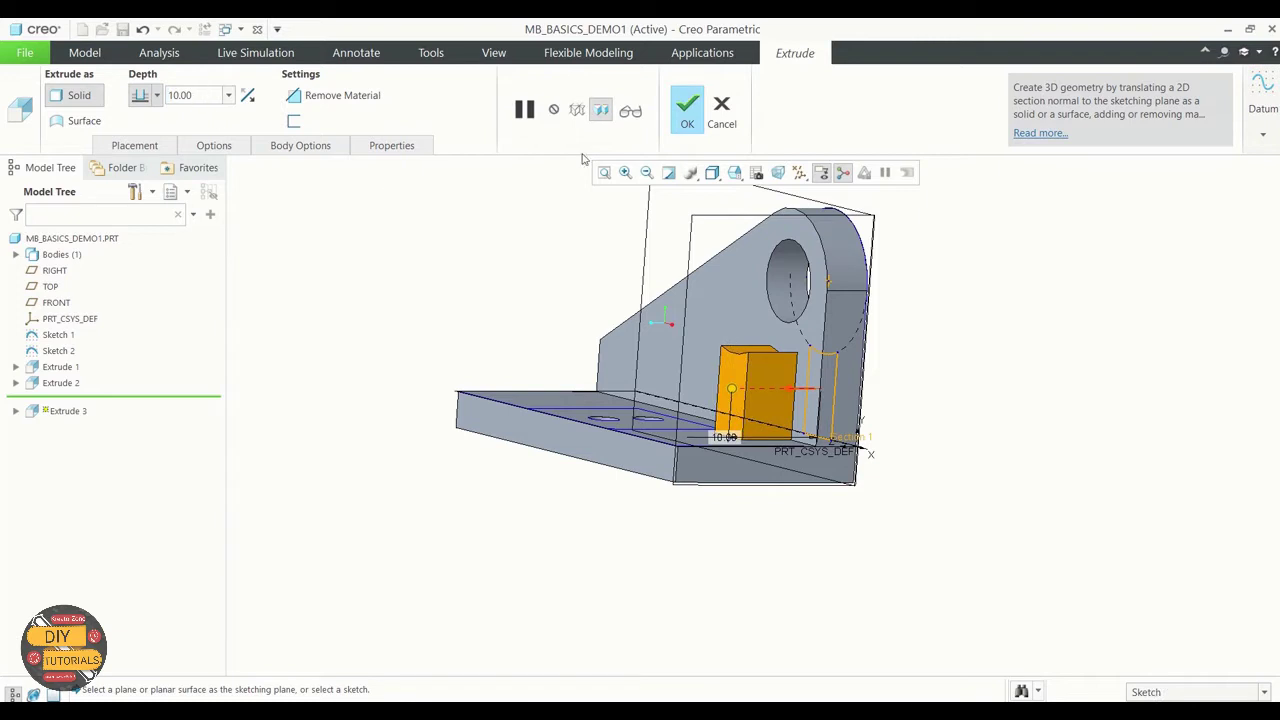
{"action": "left_click", "coordinate": [684, 110]}
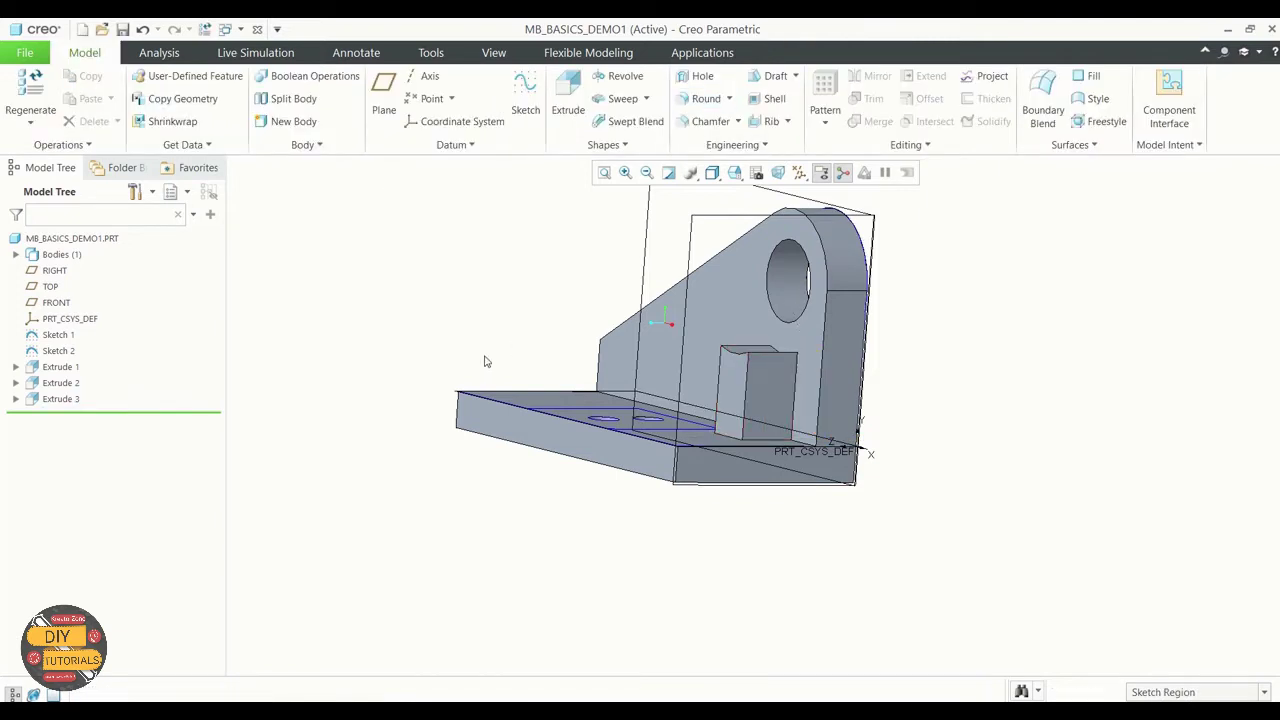
Cut the rectangular base-top region 2.50 deep as a pocket around the two holes.
{"action": "middle_click_drag", "start_coordinate": [485, 361], "coordinate": [605, 468]}
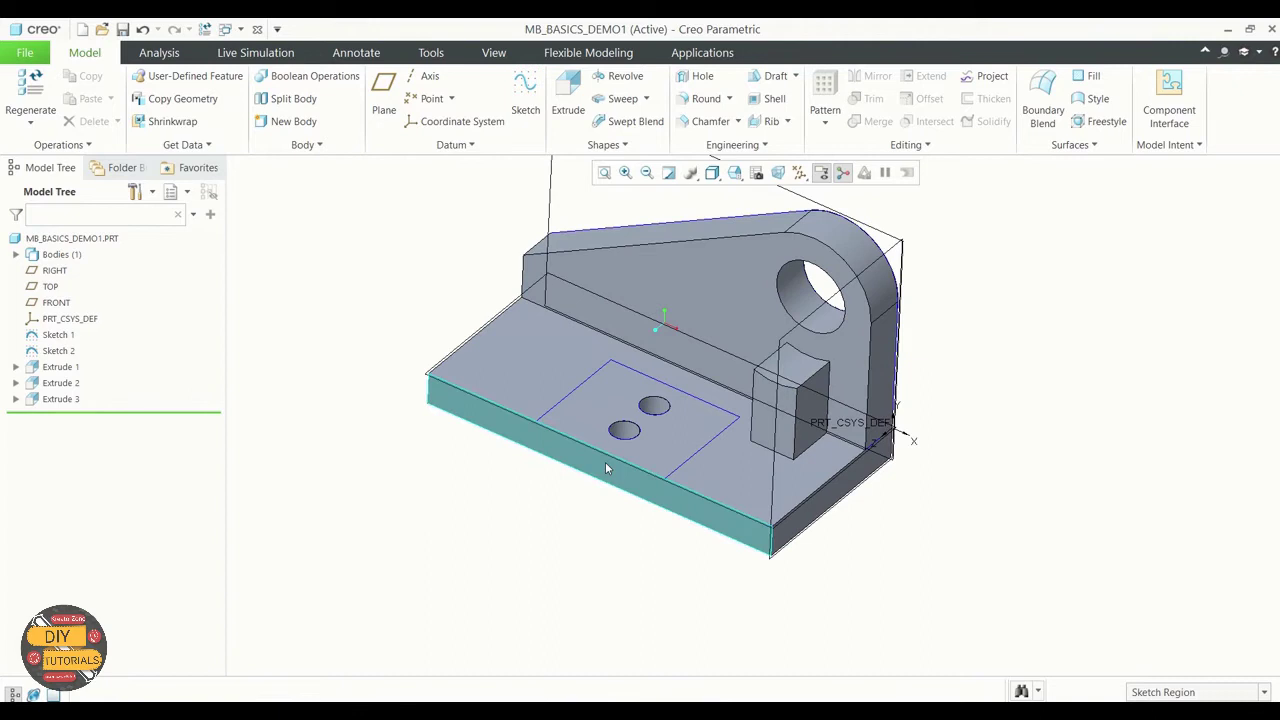
{"action": "left_click", "coordinate": [581, 425]}
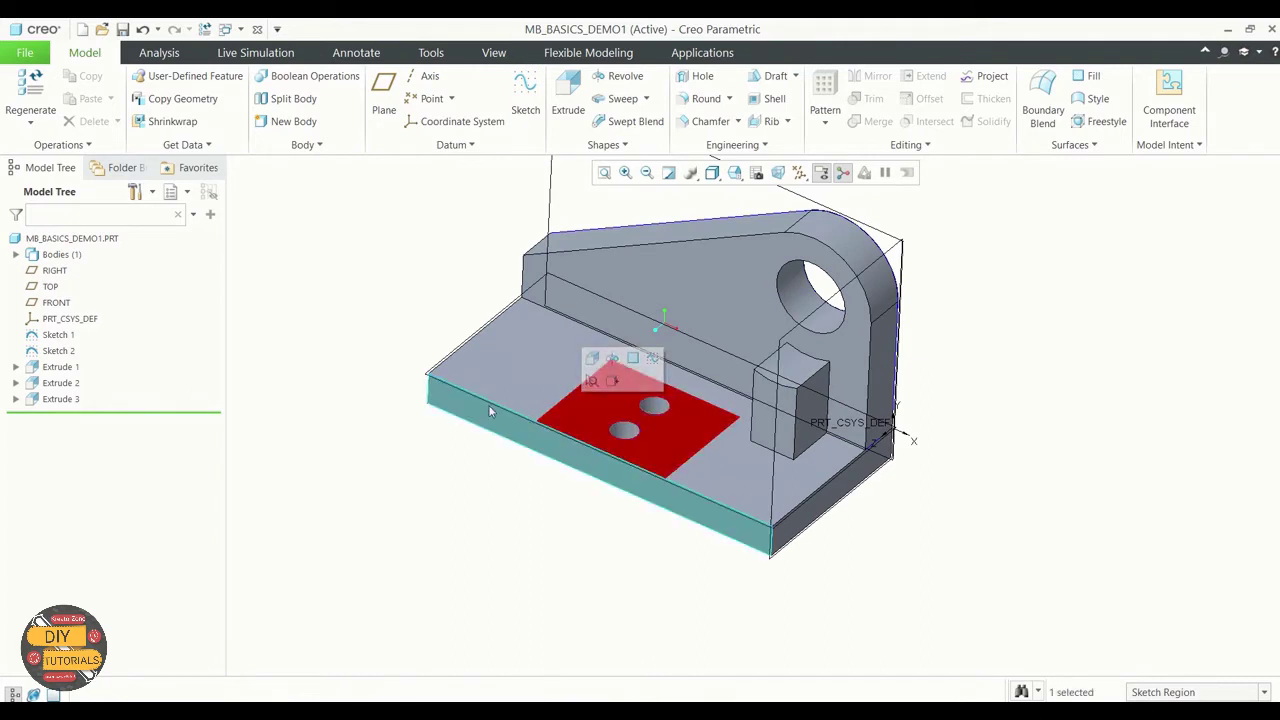
{"action": "left_click", "coordinate": [567, 100]}
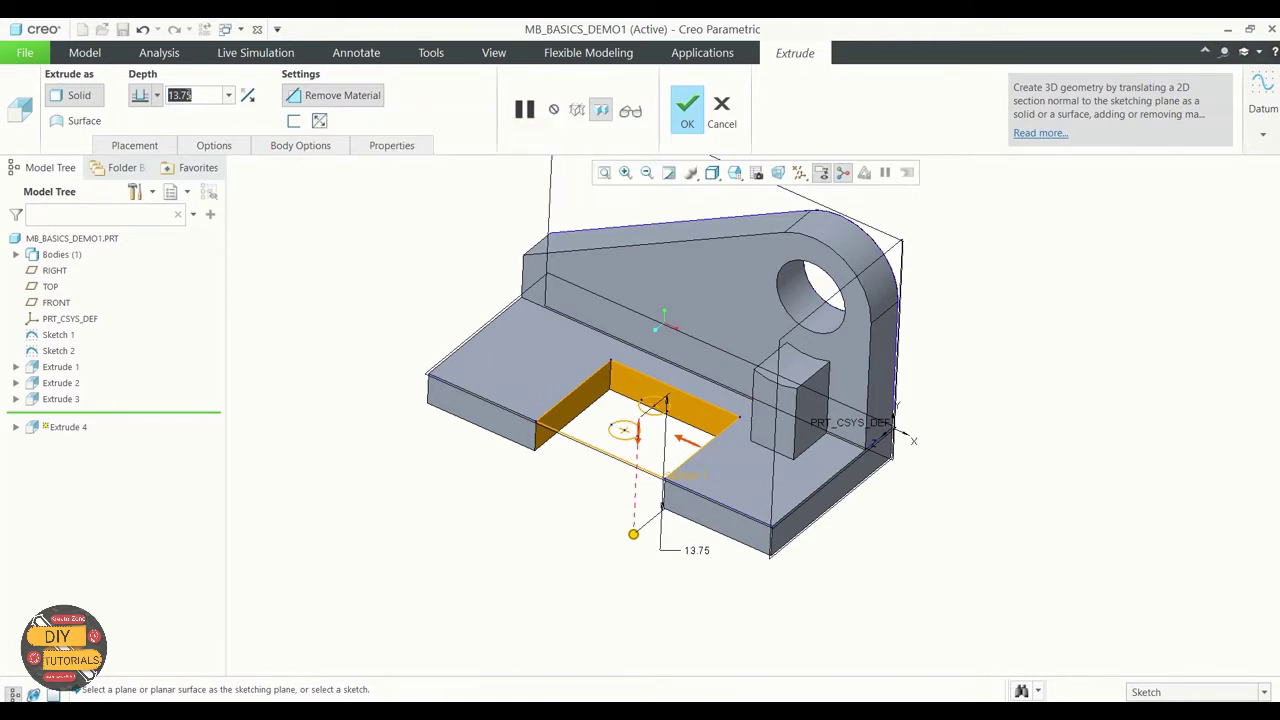
{"action": "type", "text": "2.5"}
{"action": "key", "text": "Return"}
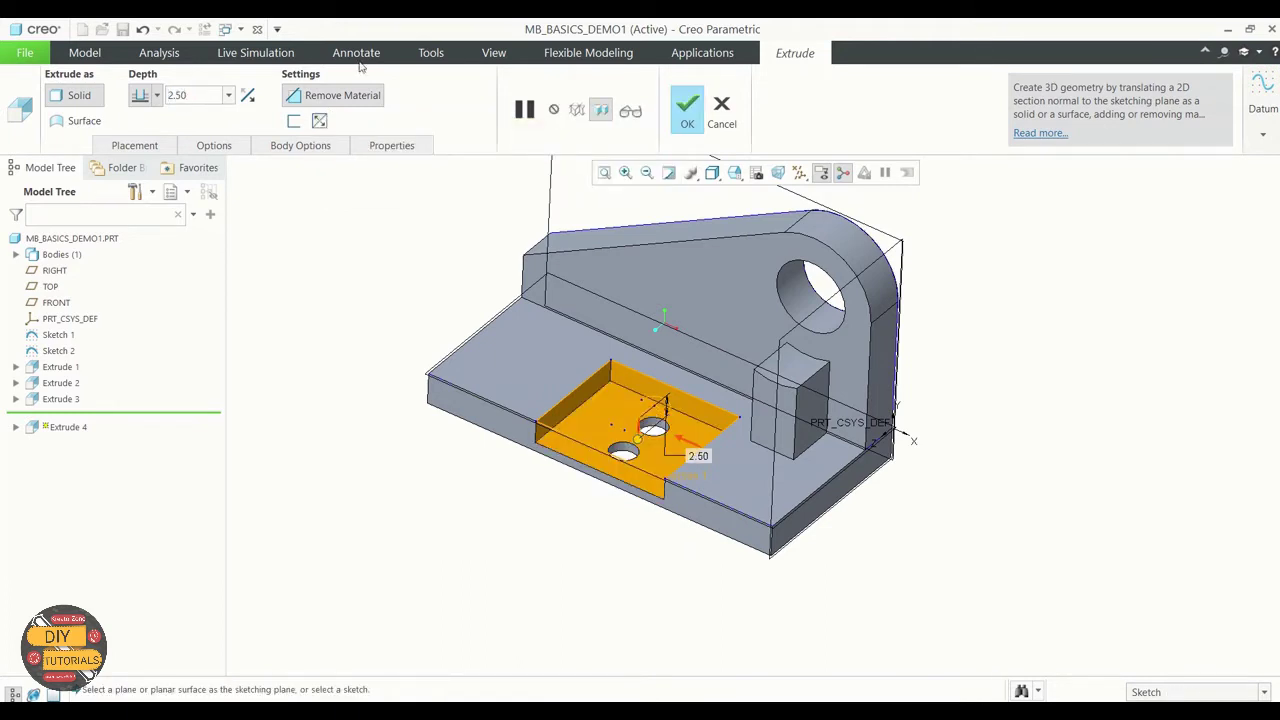
{"action": "left_click", "coordinate": [683, 110]}
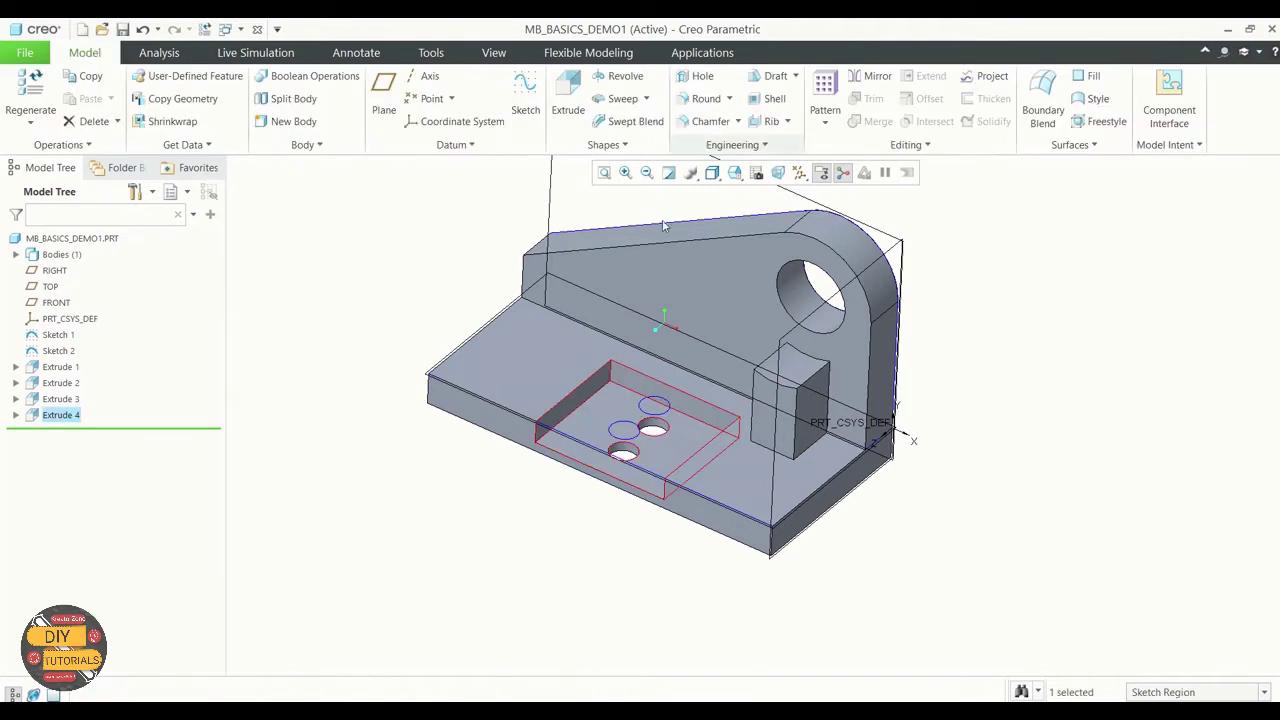
Clear the stray base picks and select the ring face around the lug's hole.
{"action": "left_click", "coordinate": [450, 379]}
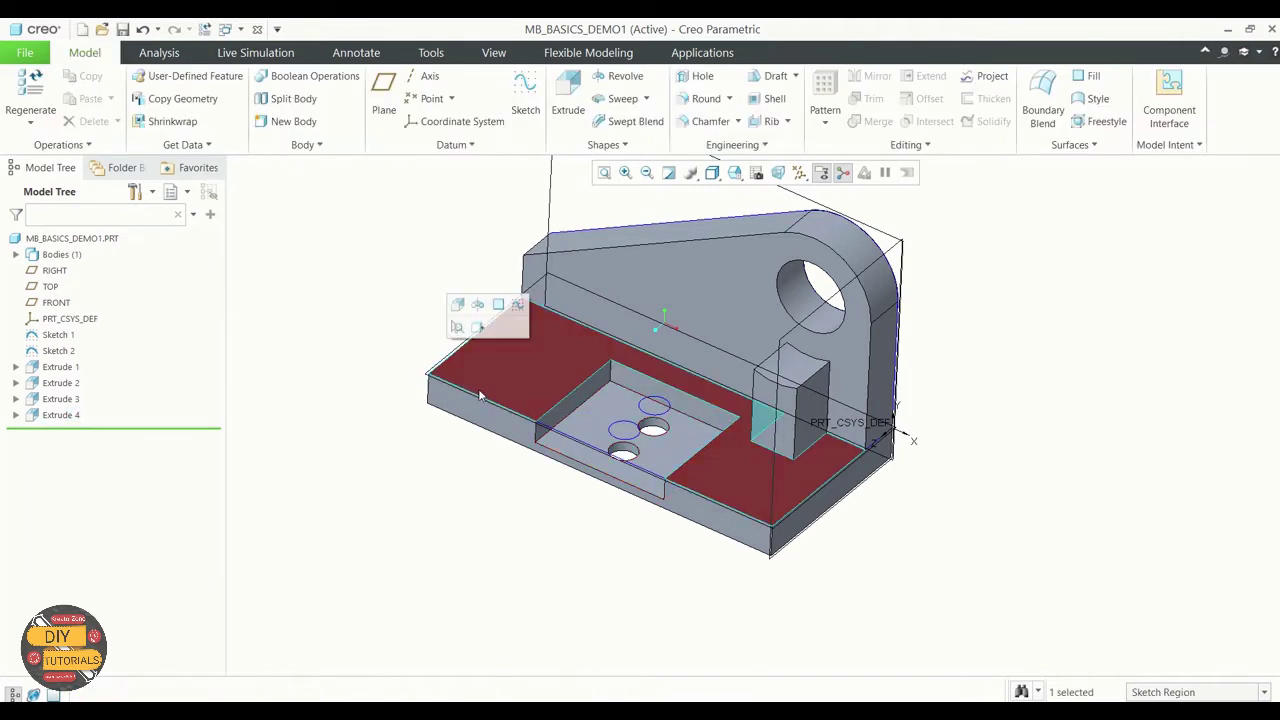
{"action": "left_click", "coordinate": [605, 445]}
{"action": "mouse_move", "coordinate": [560, 482]}
{"action": "middle_mouse_down"}
{"action": "mouse_move", "coordinate": [529, 466]}
{"action": "mouse_move", "coordinate": [606, 530]}
{"action": "middle_mouse_up"}
{"action": "left_click", "coordinate": [606, 530]}
{"action": "mouse_move", "coordinate": [457, 579]}
{"action": "middle_mouse_down"}
{"action": "mouse_move", "coordinate": [563, 534]}
{"action": "mouse_move", "coordinate": [548, 474]}
{"action": "mouse_move", "coordinate": [549, 509]}
{"action": "mouse_move", "coordinate": [446, 497]}
{"action": "middle_mouse_up"}
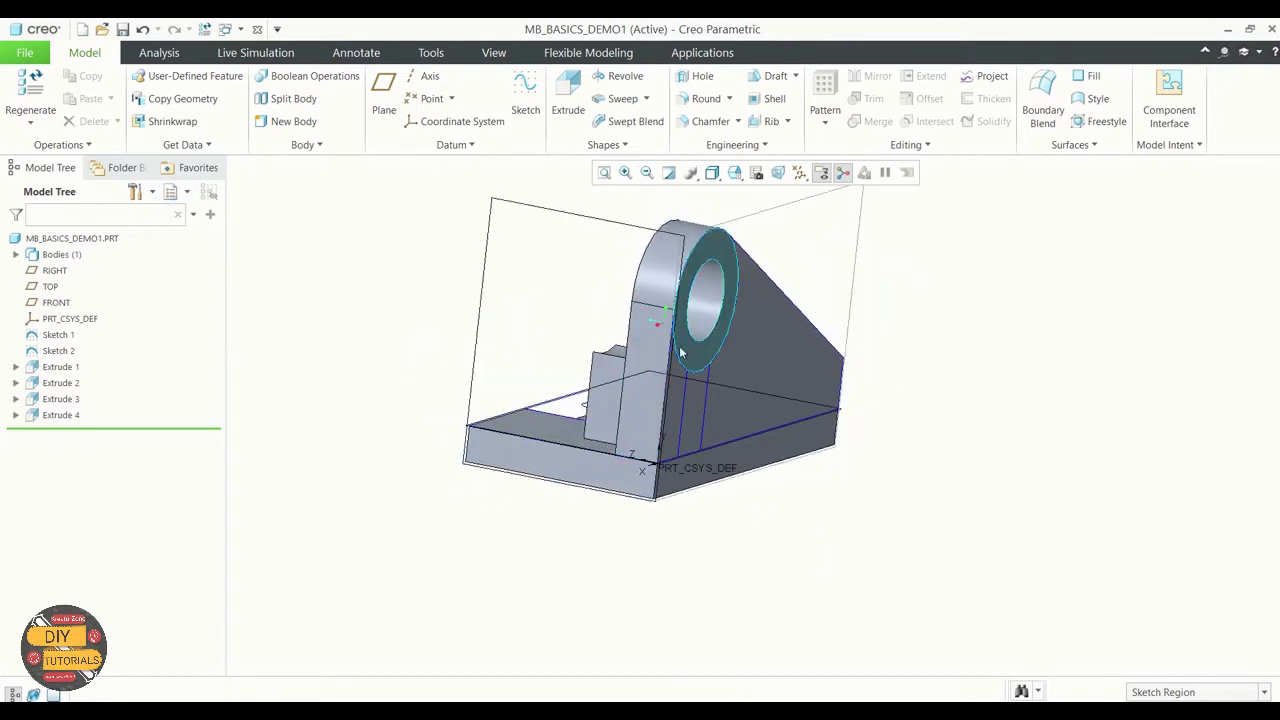
{"action": "left_click", "coordinate": [690, 348]}
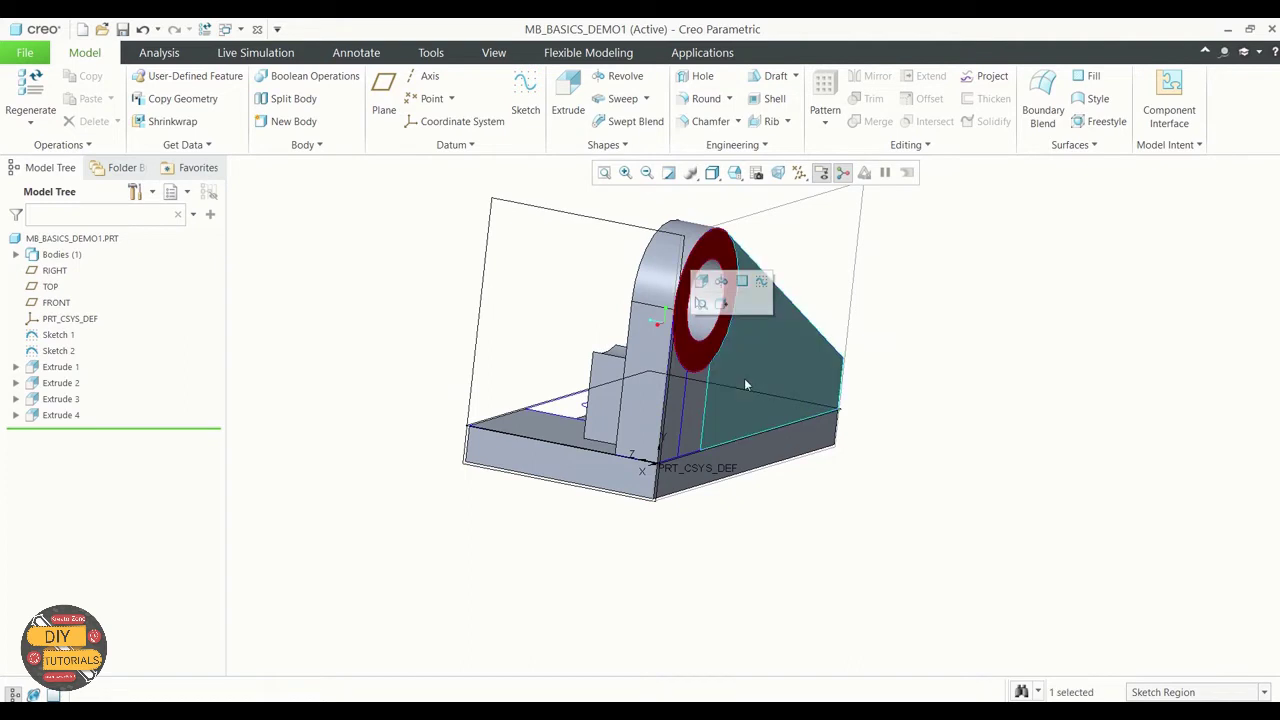
Extrude the ring in the reversed direction 13.50 deep as a boss, then reset the view.
{"action": "left_click", "coordinate": [567, 100]}
{"action": "left_click", "coordinate": [733, 298]}
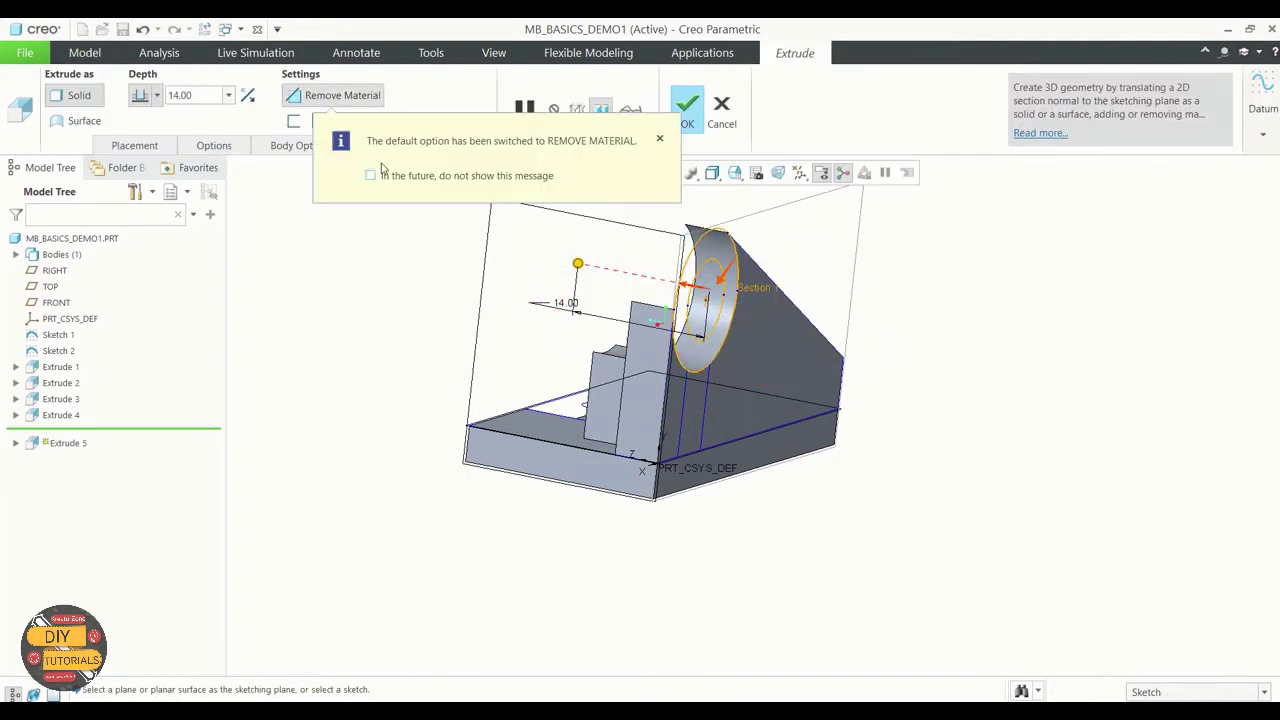
{"action": "left_click", "coordinate": [659, 138]}
{"action": "double_click", "coordinate": [212, 95]}
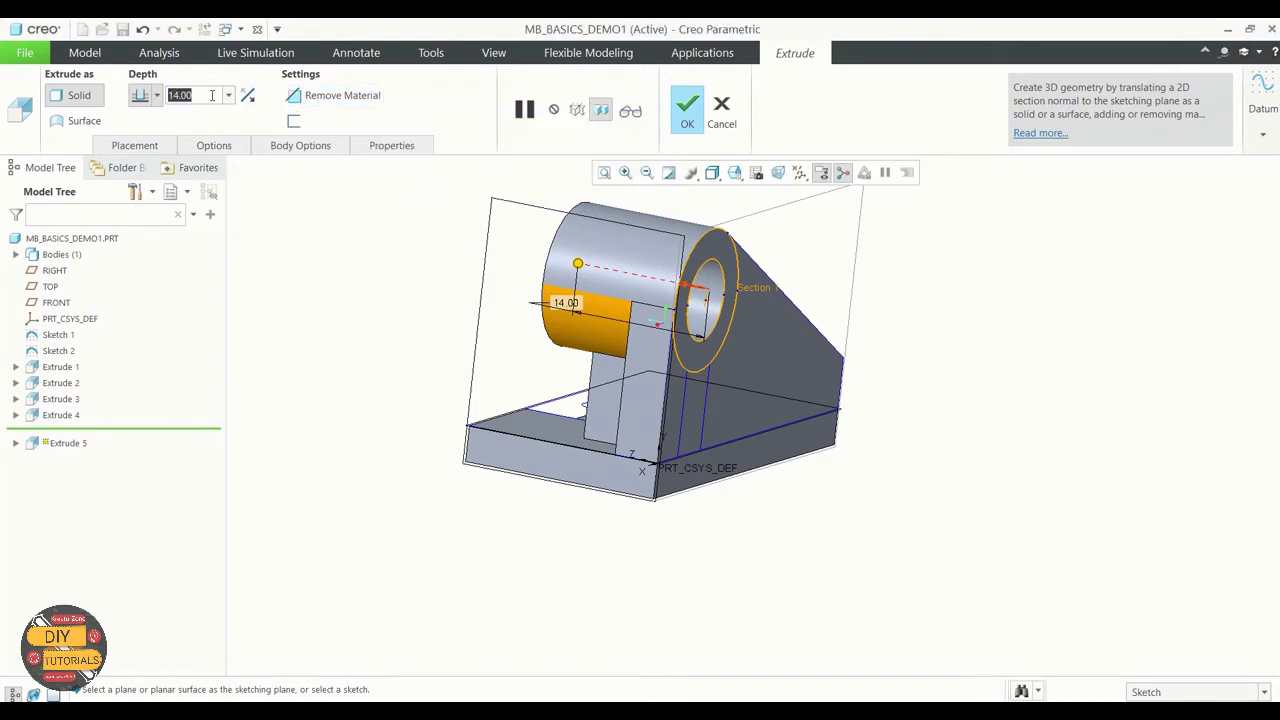
{"action": "type", "text": "13.5"}
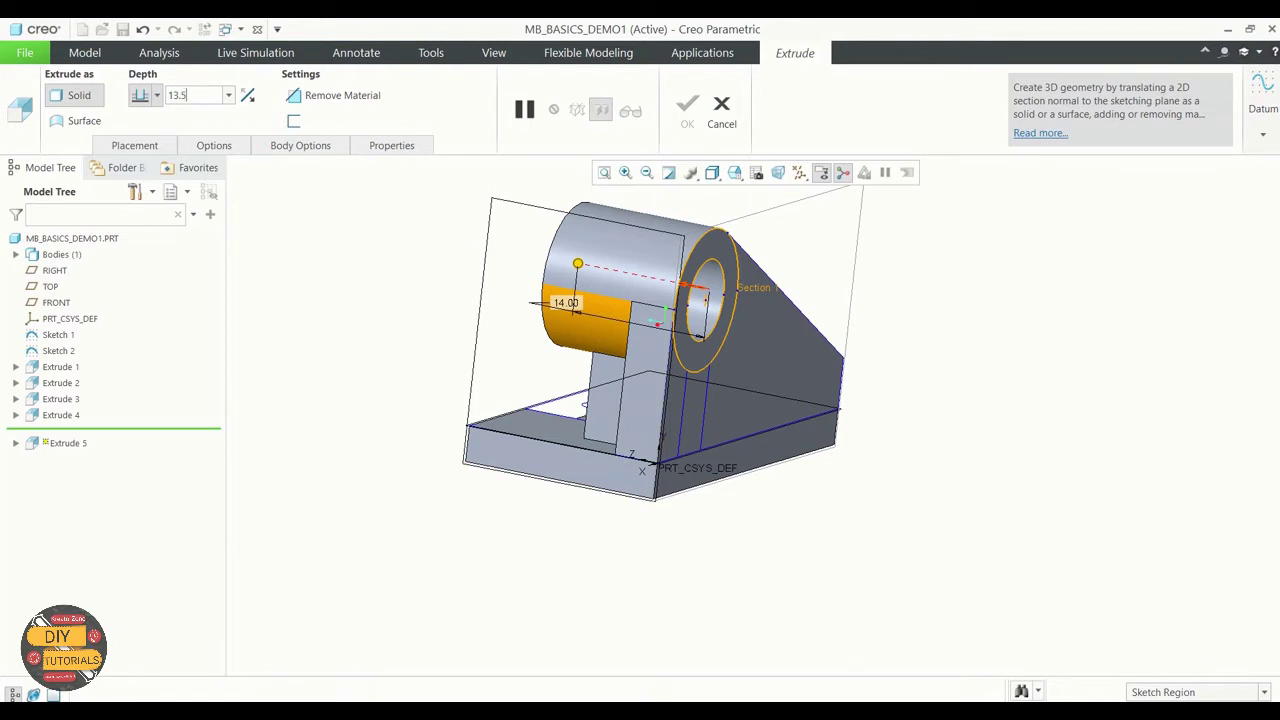
{"action": "key", "text": "Return"}
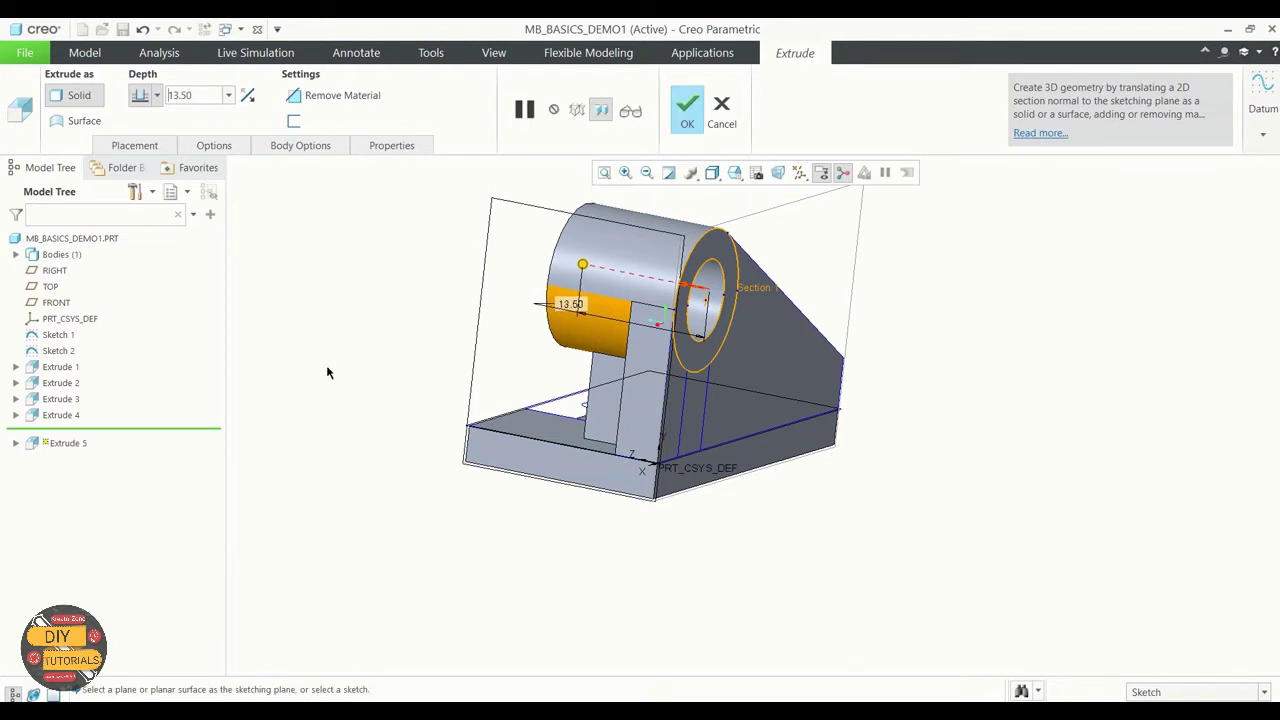
{"action": "mouse_move", "coordinate": [327, 372]}
{"action": "middle_mouse_down"}
{"action": "mouse_move", "coordinate": [414, 351]}
{"action": "mouse_move", "coordinate": [417, 377]}
{"action": "middle_mouse_up"}
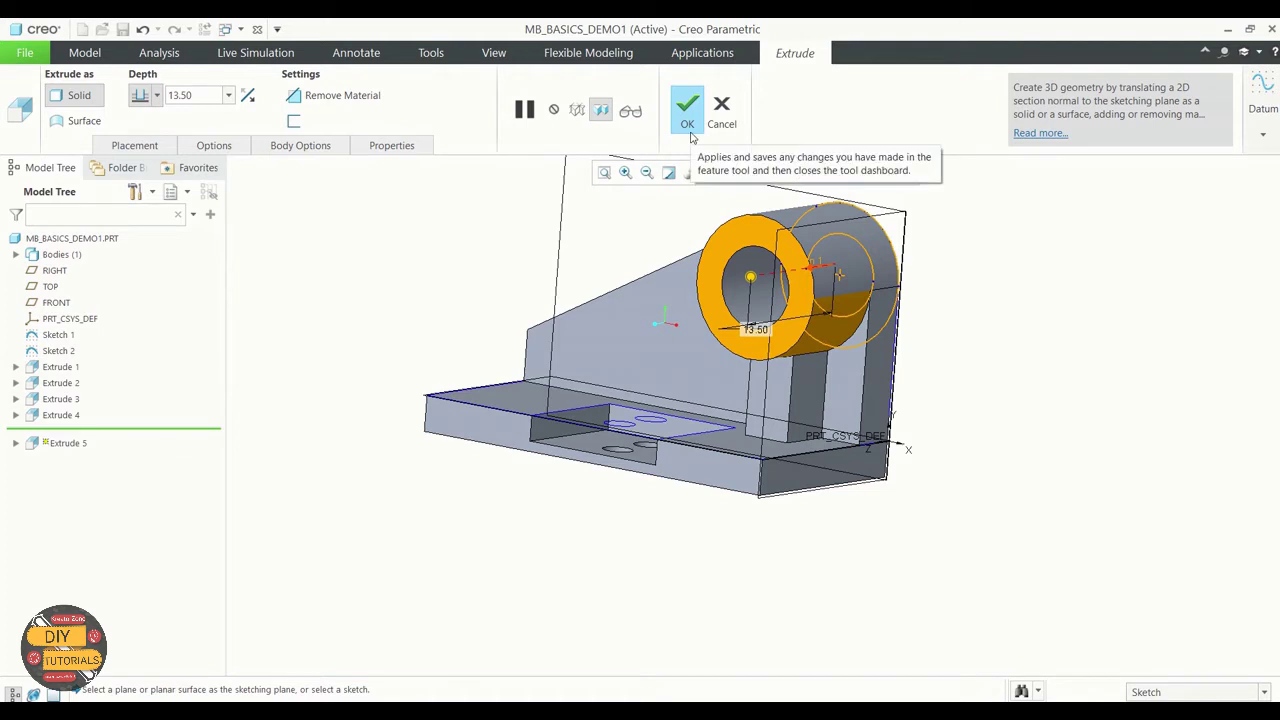
{"action": "left_click", "coordinate": [687, 110]}
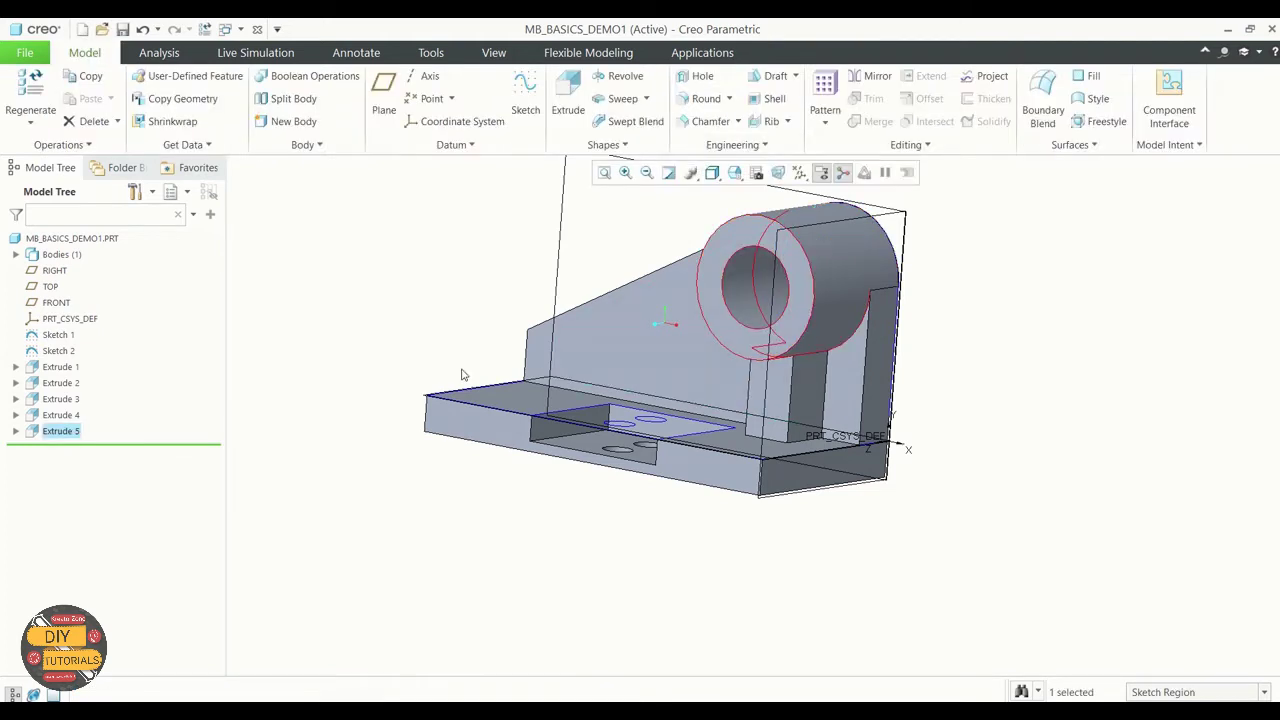
{"action": "left_click", "coordinate": [478, 452]}
{"action": "middle_click_drag", "start_coordinate": [528, 448], "coordinate": [514, 471]}
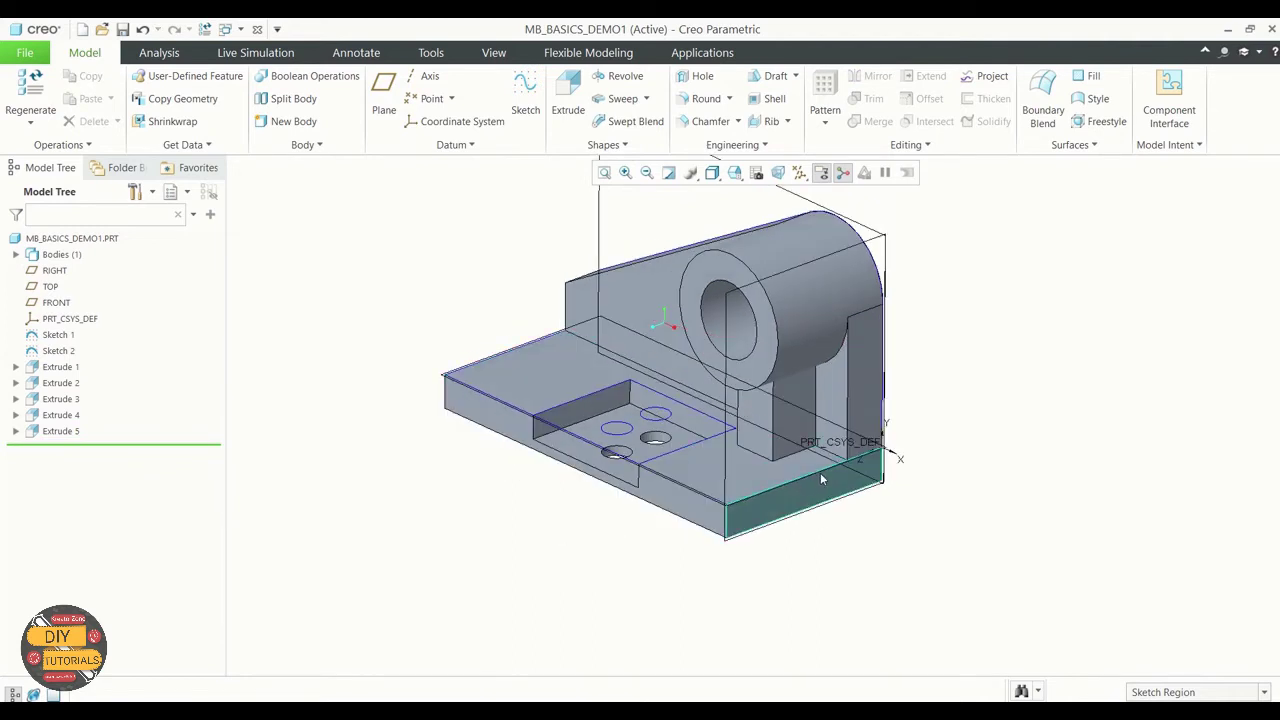
{"action": "key", "text": "ctrl+d"}
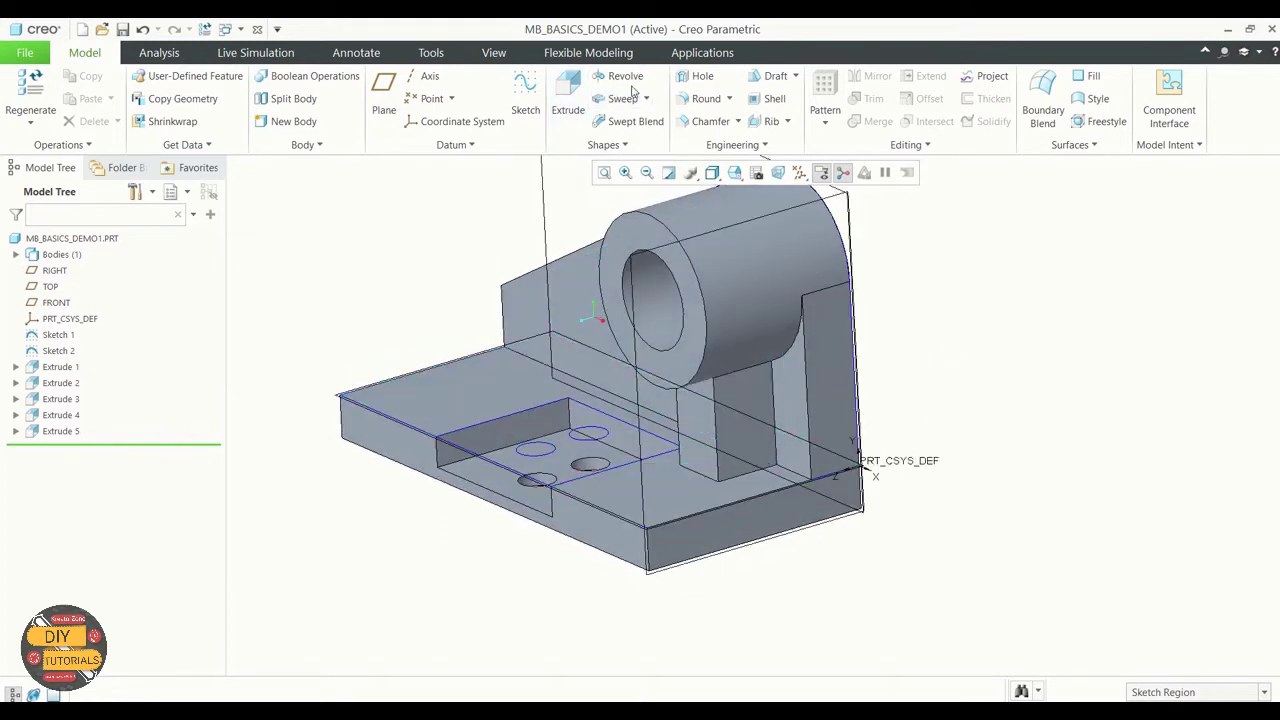
Apply a 0.60 round to the two vertical edges beneath the boss.
{"action": "left_click", "coordinate": [706, 98]}
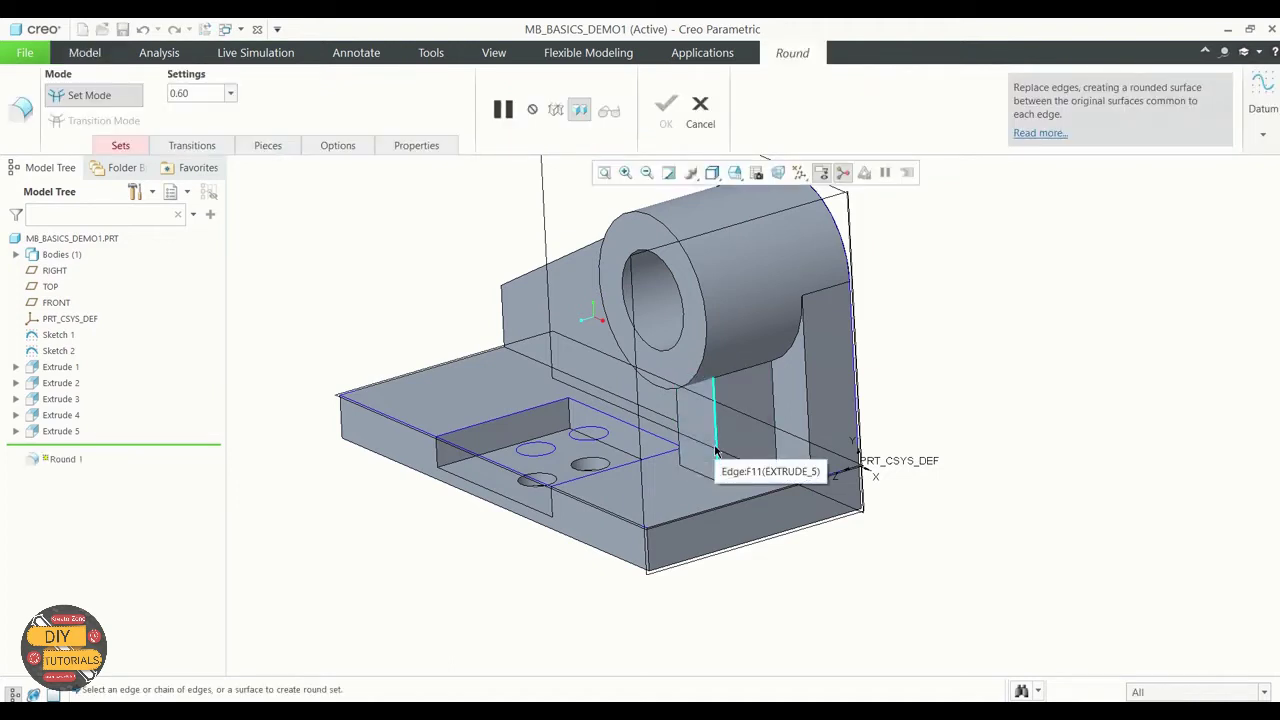
{"action": "left_click", "coordinate": [716, 453]}
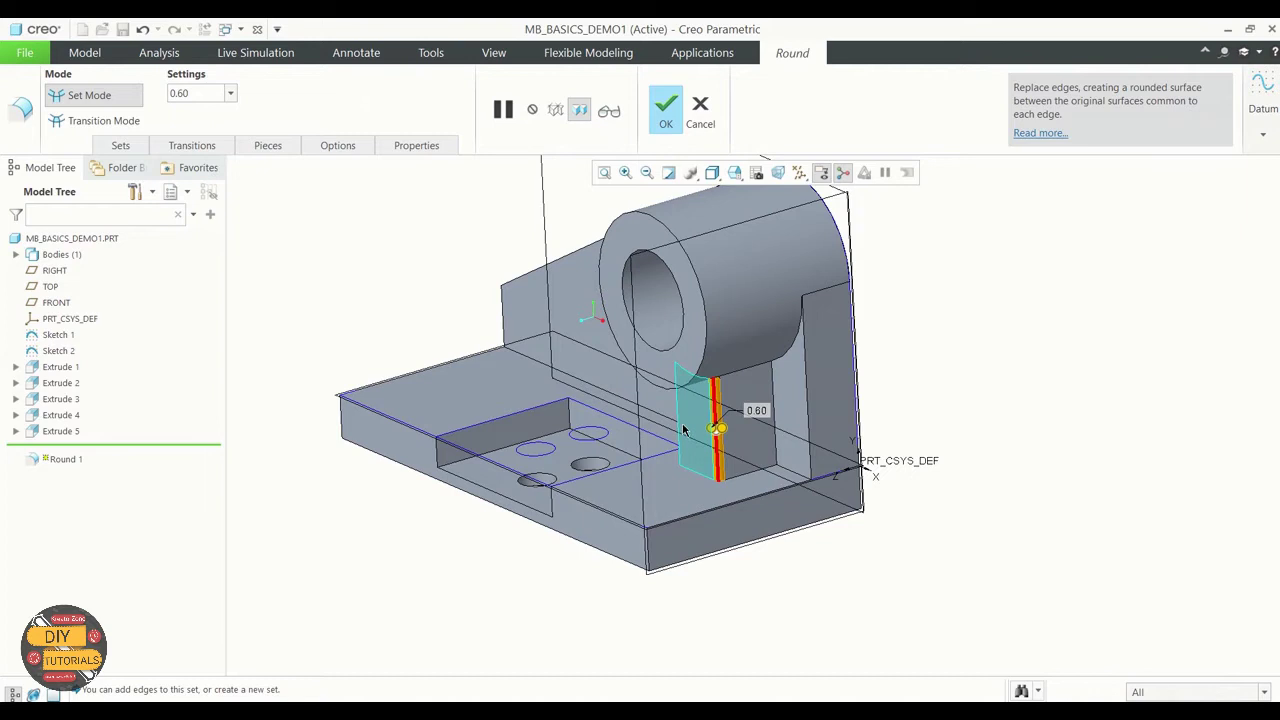
{"action": "left_click", "coordinate": [678, 430], "text": "ctrl"}
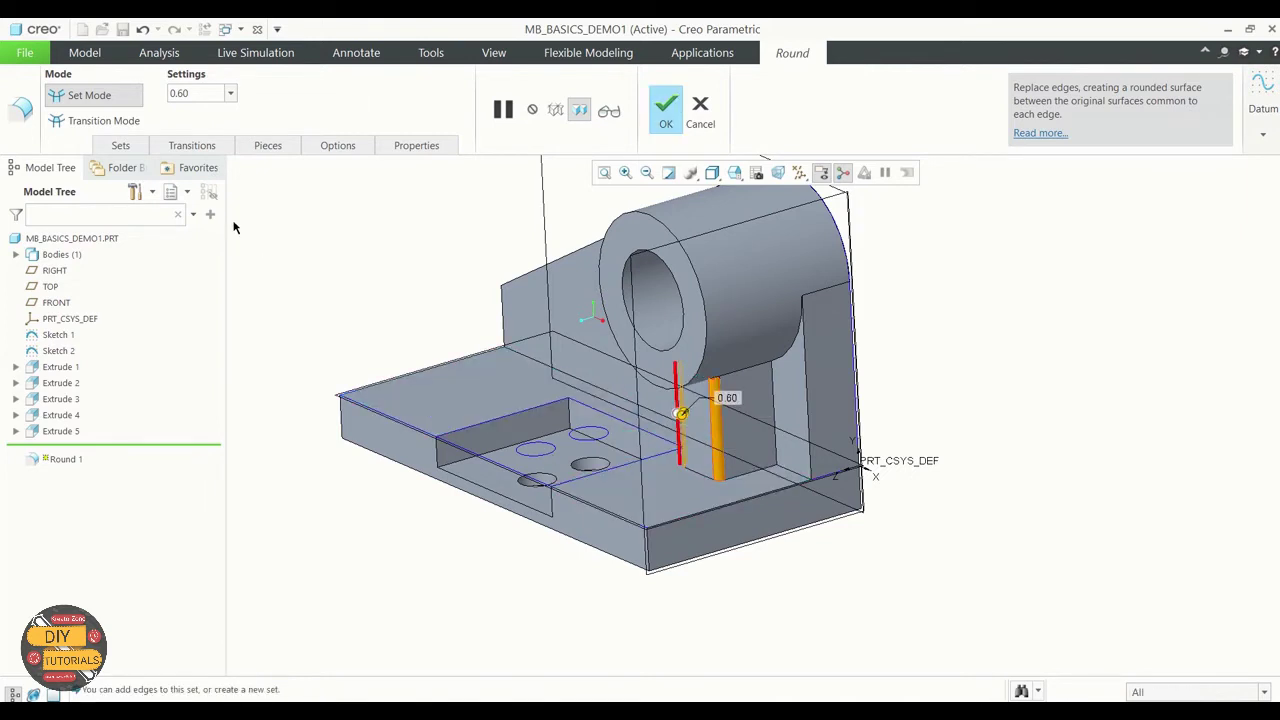
{"action": "left_click", "coordinate": [665, 110]}
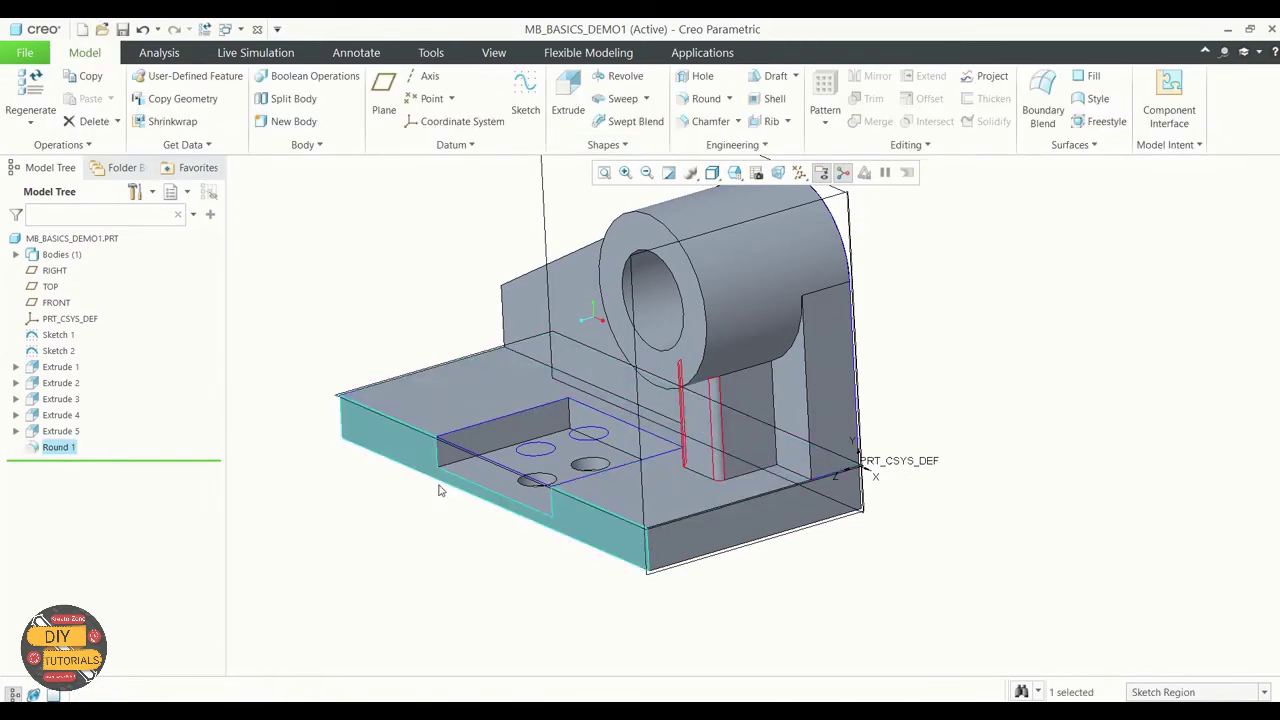
{"action": "mouse_move", "coordinate": [447, 536]}
{"action": "middle_mouse_down"}
{"action": "mouse_move", "coordinate": [426, 523]}
{"action": "mouse_move", "coordinate": [448, 648]}
{"action": "middle_mouse_up"}
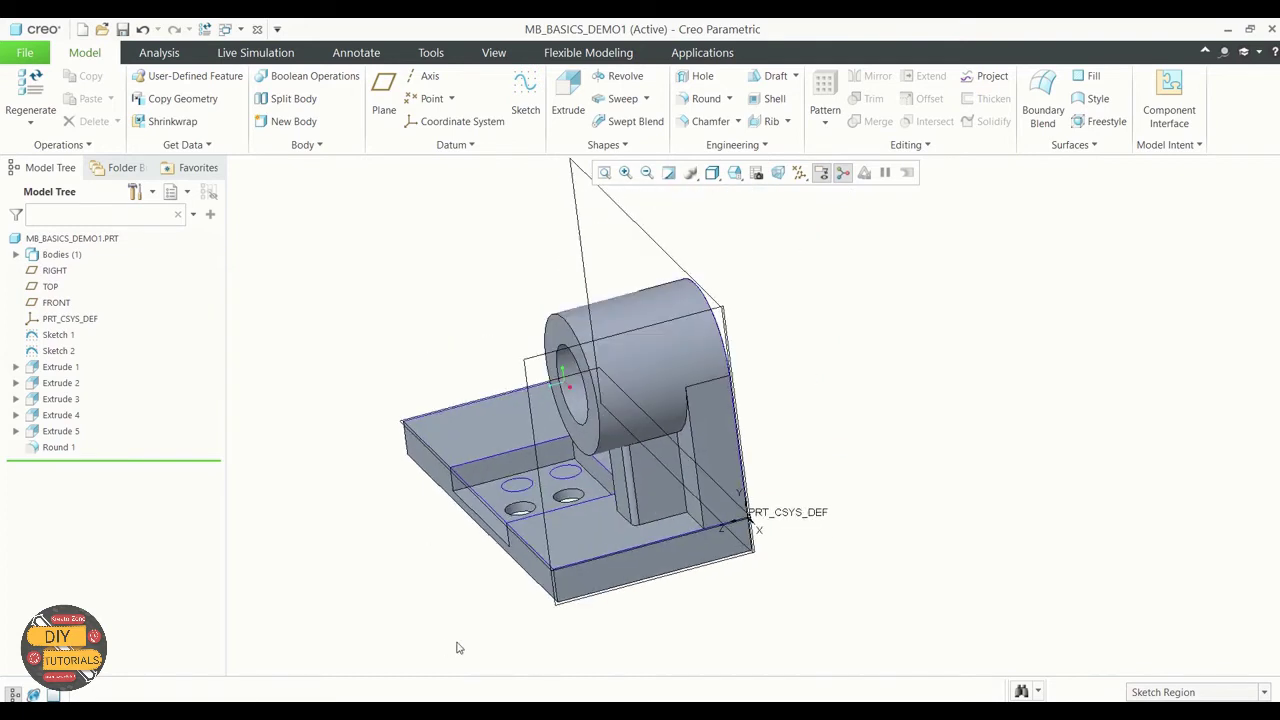
{"action": "middle_click_drag", "start_coordinate": [791, 503], "coordinate": [834, 488]}
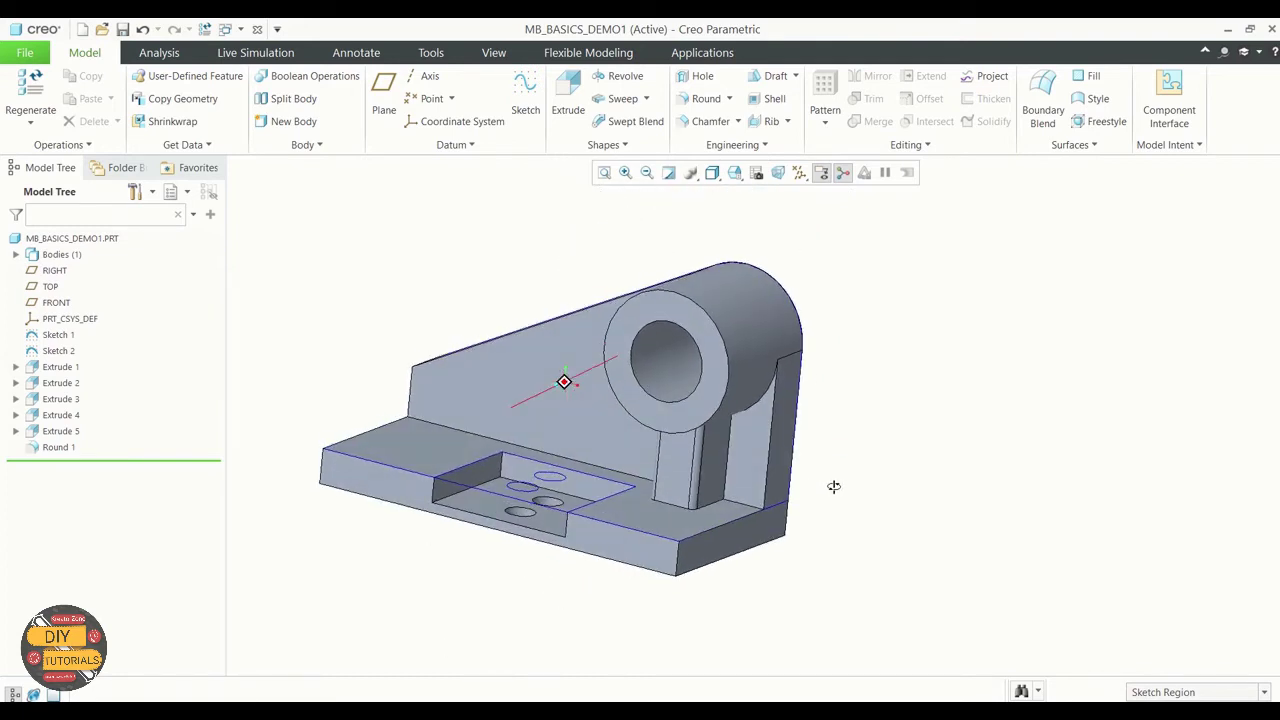
Start a new round and select the base corner, bottom, and top rib edges.
{"action": "left_click", "coordinate": [697, 103]}
{"action": "left_click", "coordinate": [676, 566]}
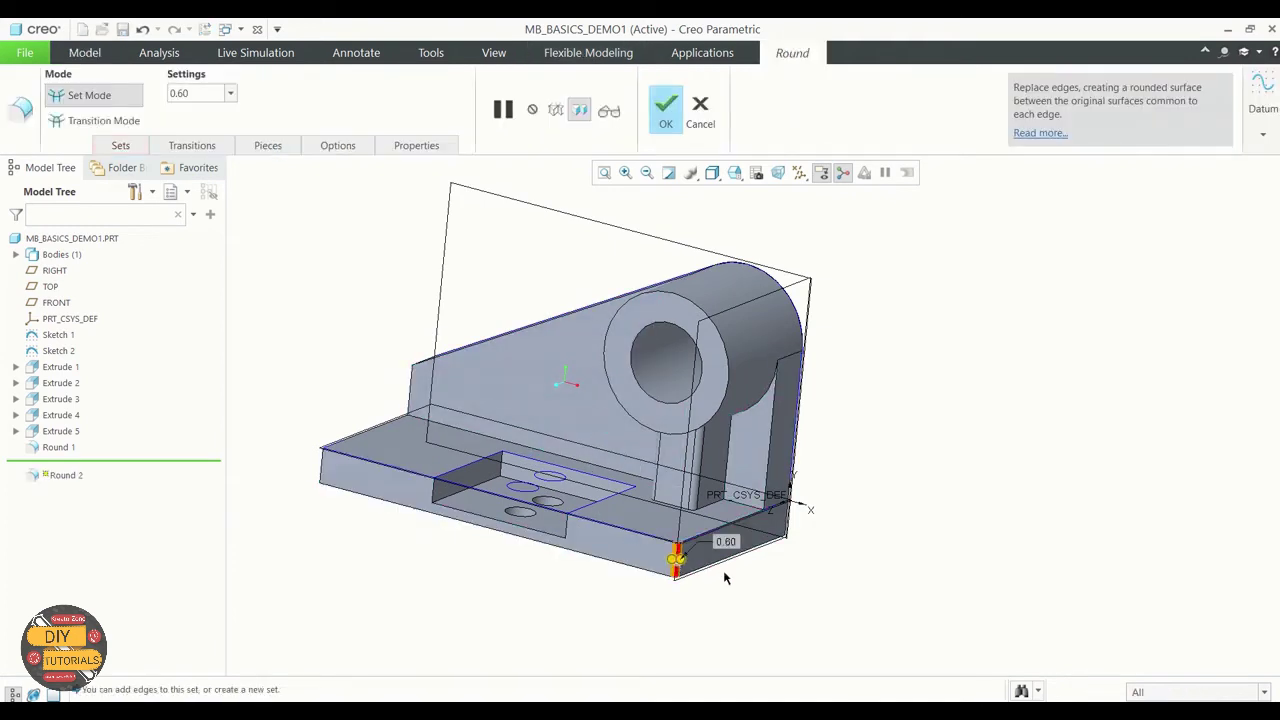
{"action": "left_click", "coordinate": [320, 466], "text": "ctrl"}
{"action": "mouse_move", "coordinate": [310, 552]}
{"action": "middle_mouse_down"}
{"action": "mouse_move", "coordinate": [337, 563]}
{"action": "mouse_move", "coordinate": [365, 607]}
{"action": "mouse_move", "coordinate": [417, 626]}
{"action": "mouse_move", "coordinate": [437, 660]}
{"action": "middle_mouse_up"}
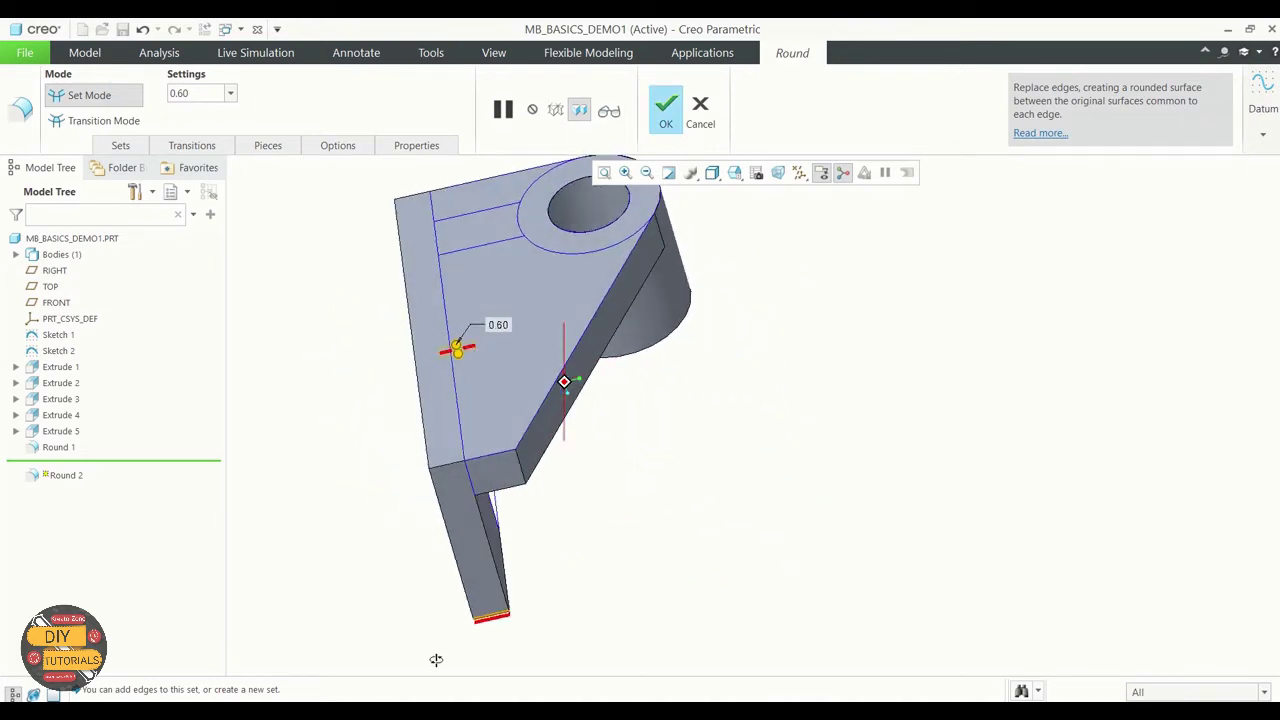
{"action": "left_click", "coordinate": [472, 462], "text": "ctrl"}
{"action": "middle_click_drag", "start_coordinate": [386, 517], "coordinate": [422, 592]}
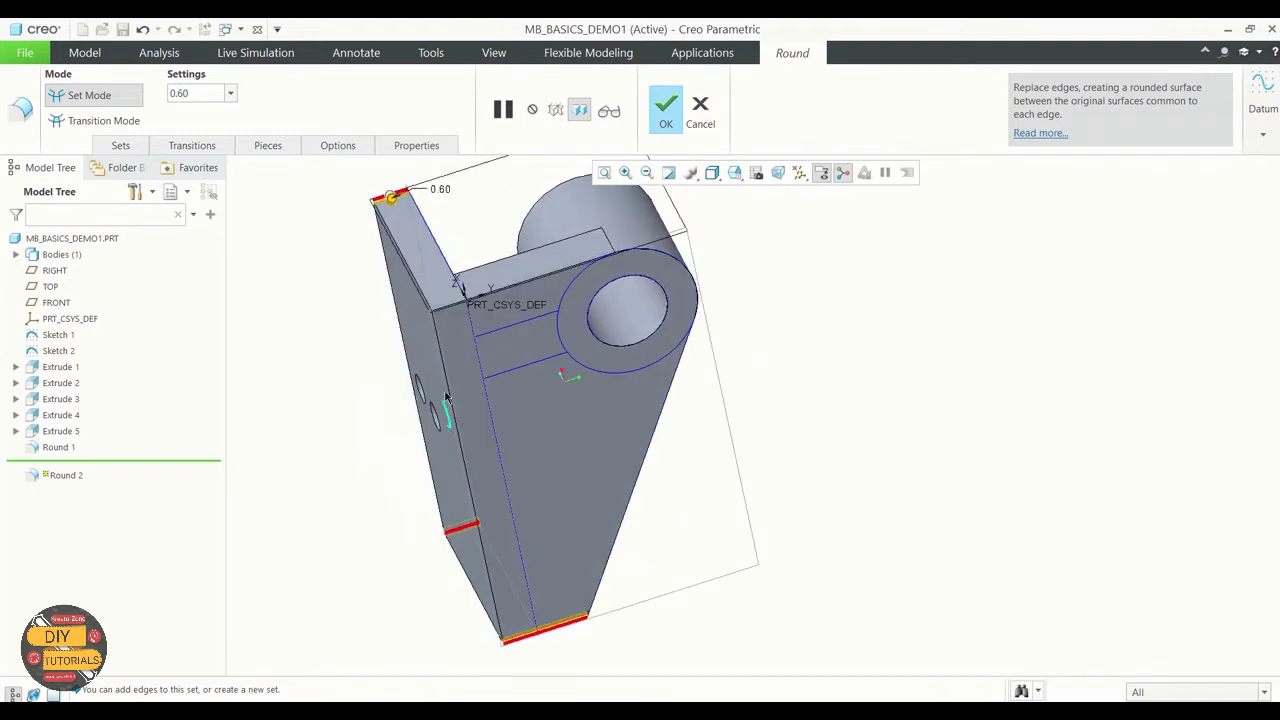
{"action": "left_click", "coordinate": [444, 313], "text": "ctrl"}
{"action": "mouse_move", "coordinate": [377, 349]}
{"action": "middle_mouse_down"}
{"action": "mouse_move", "coordinate": [236, 200]}
{"action": "mouse_move", "coordinate": [198, 215]}
{"action": "mouse_move", "coordinate": [251, 222]}
{"action": "mouse_move", "coordinate": [329, 277]}
{"action": "mouse_move", "coordinate": [473, 258]}
{"action": "middle_mouse_up"}
{"action": "key", "text": "ctrl+d"}
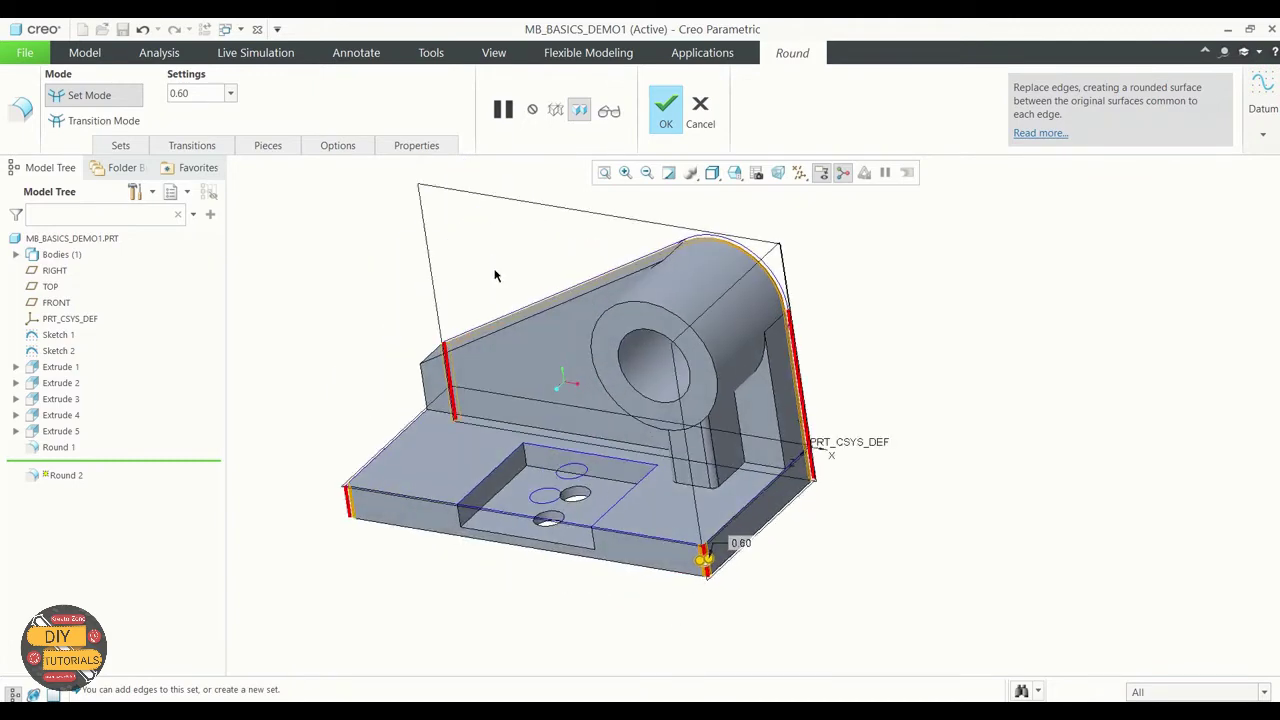
Set the round radius to 3.40 and finish the feature.
{"action": "double_click", "coordinate": [182, 92]}
{"action": "type", "text": "3.40"}
{"action": "key", "text": "Return"}
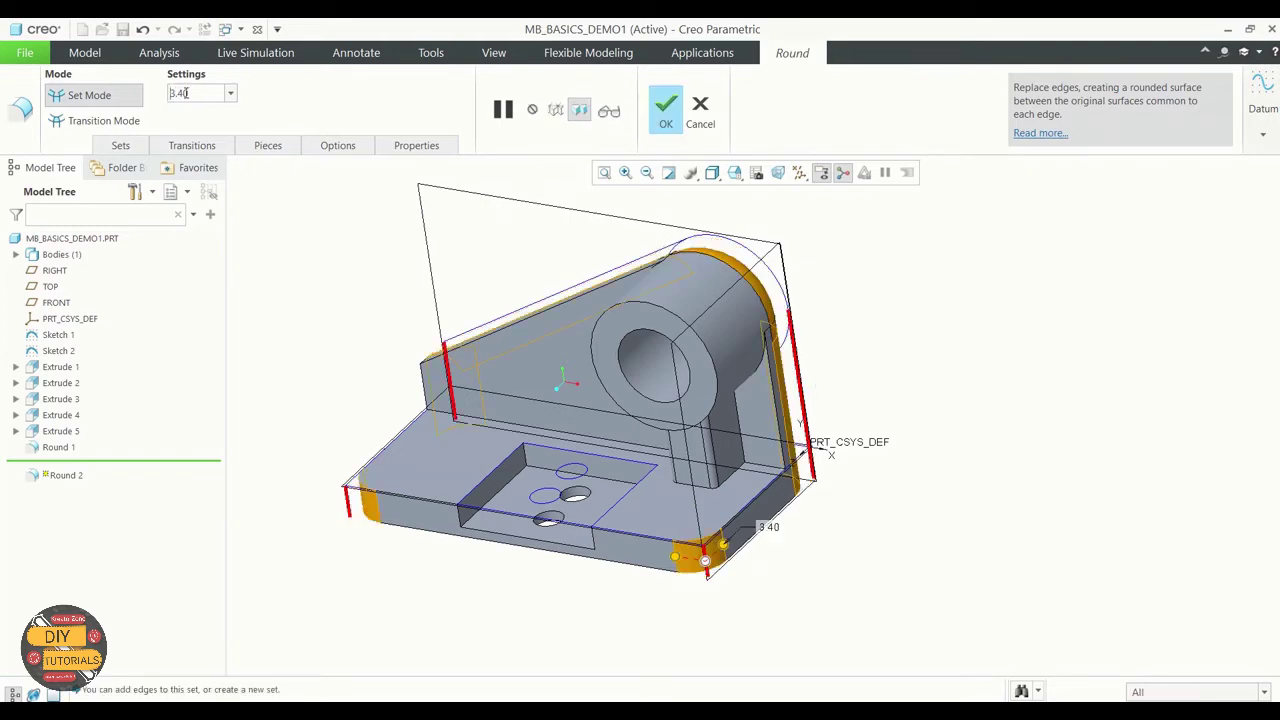
{"action": "mouse_move", "coordinate": [857, 444]}
{"action": "middle_mouse_down"}
{"action": "mouse_move", "coordinate": [920, 377]}
{"action": "mouse_move", "coordinate": [840, 420]}
{"action": "mouse_move", "coordinate": [1012, 354]}
{"action": "mouse_move", "coordinate": [1037, 397]}
{"action": "mouse_move", "coordinate": [977, 394]}
{"action": "mouse_move", "coordinate": [1055, 372]}
{"action": "mouse_move", "coordinate": [1040, 377]}
{"action": "middle_mouse_up"}
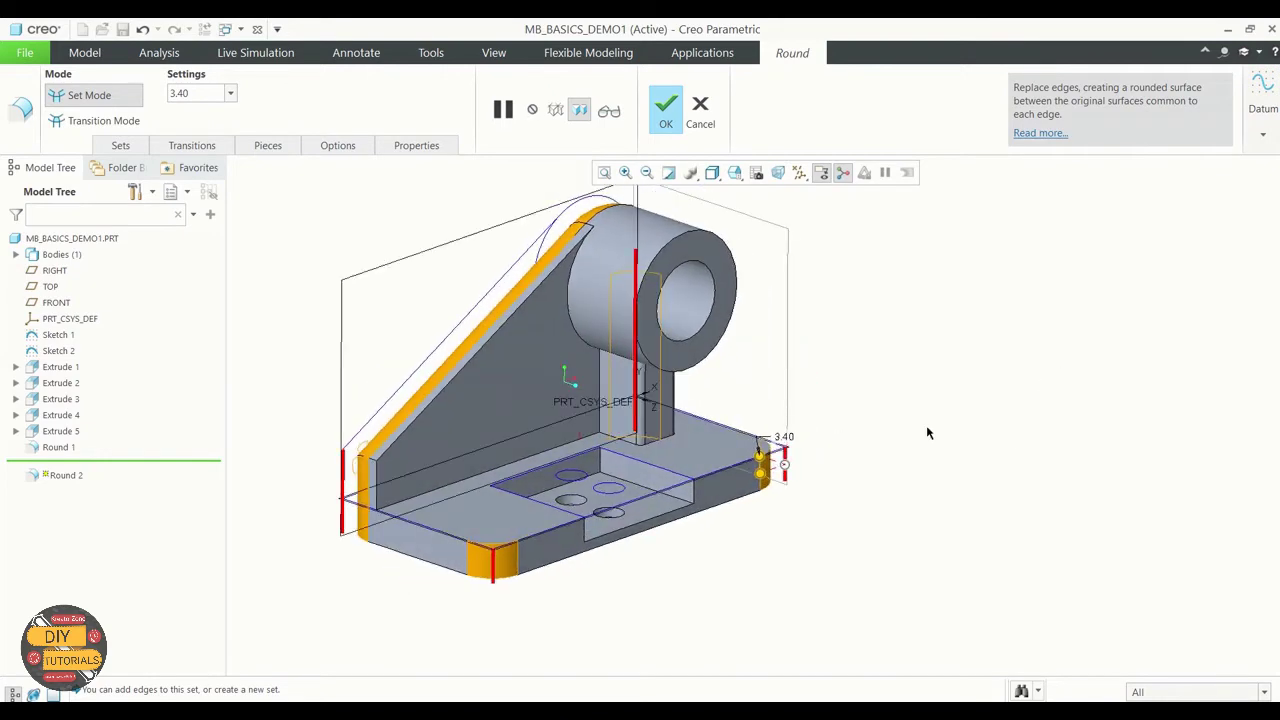
{"action": "mouse_move", "coordinate": [932, 404]}
{"action": "middle_mouse_down"}
{"action": "mouse_move", "coordinate": [837, 383]}
{"action": "mouse_move", "coordinate": [826, 414]}
{"action": "mouse_move", "coordinate": [851, 409]}
{"action": "mouse_move", "coordinate": [850, 543]}
{"action": "middle_mouse_up"}
{"action": "left_click", "coordinate": [665, 108]}
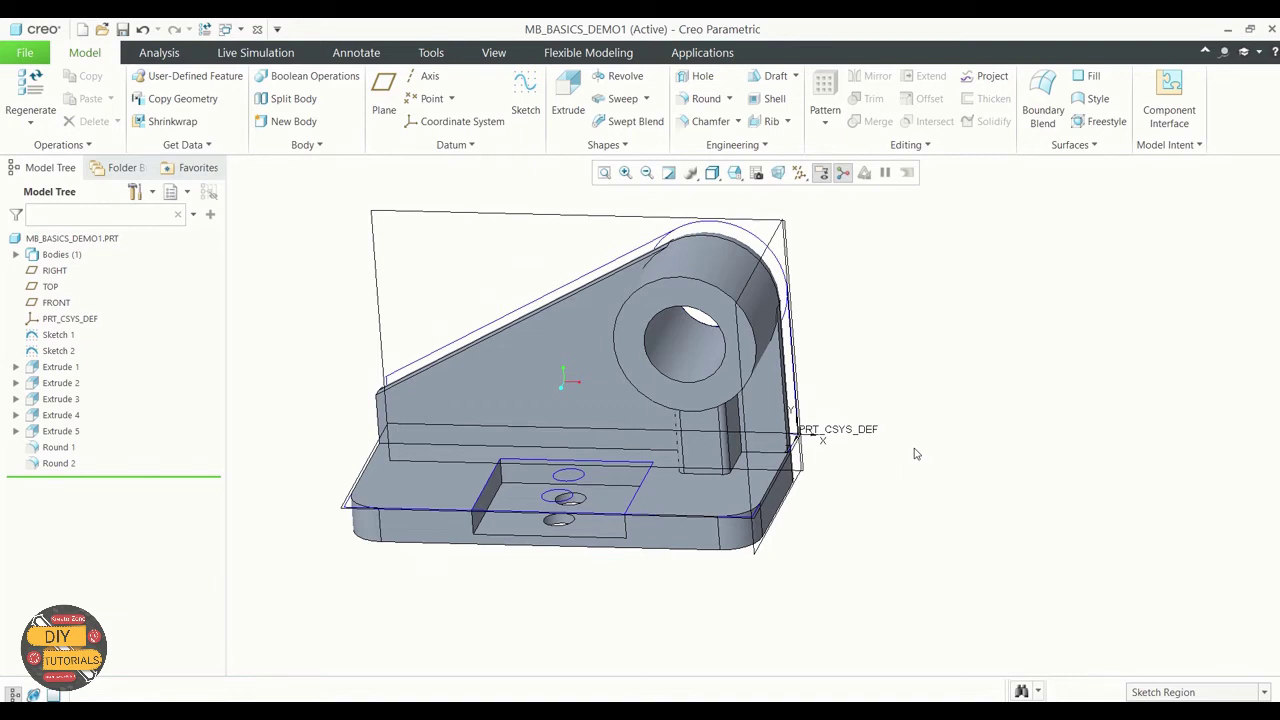
Round the boss's front circular edge with a 1.00 radius.
{"action": "middle_click_drag", "start_coordinate": [914, 454], "coordinate": [917, 397]}
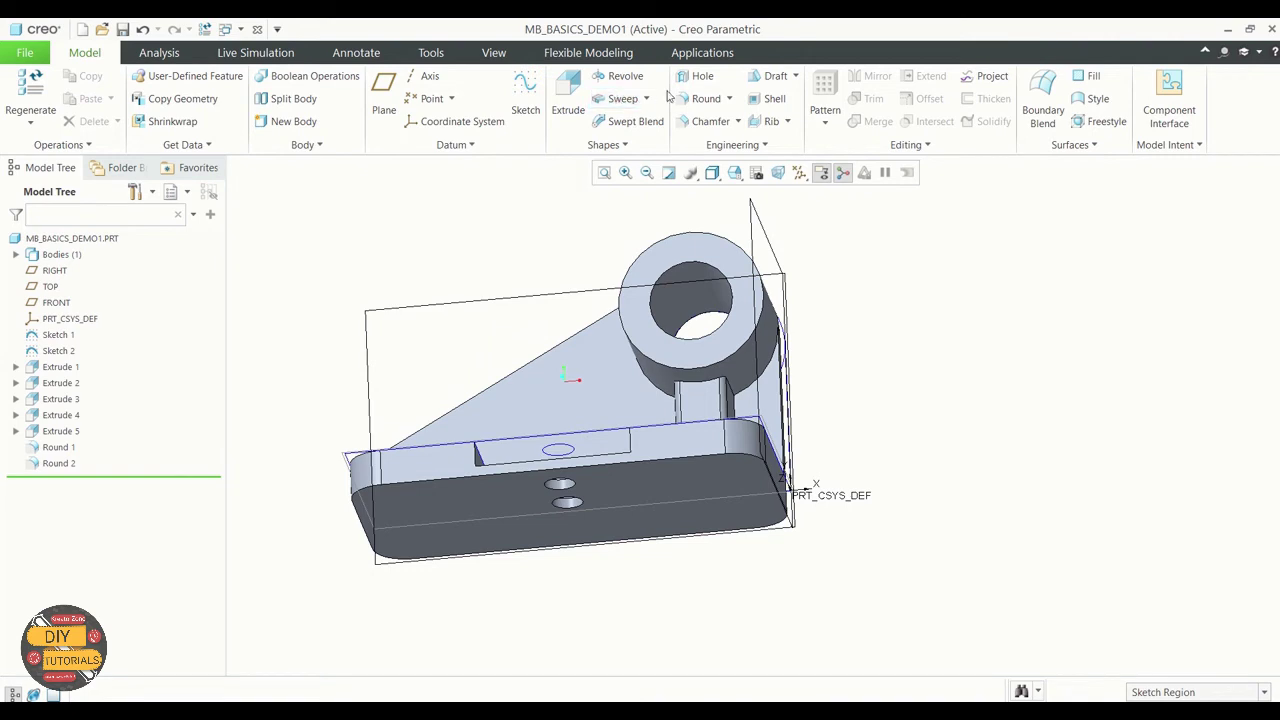
{"action": "left_click", "coordinate": [752, 348]}
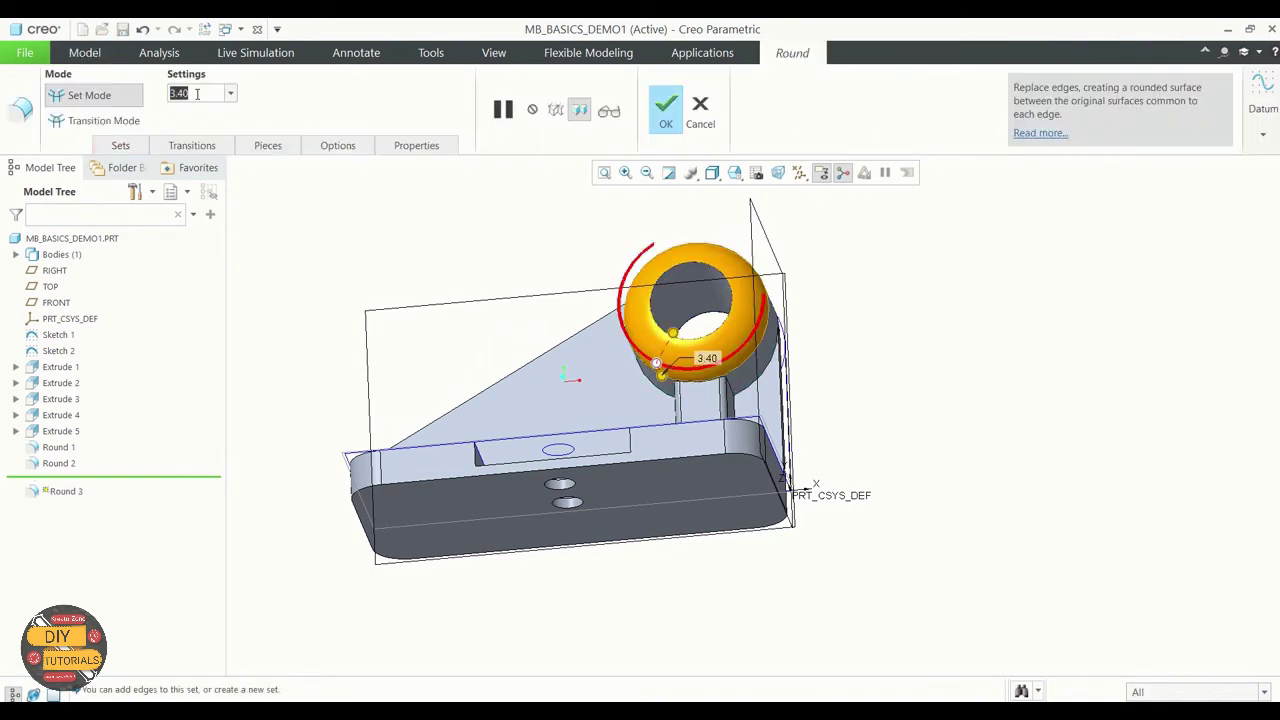
{"action": "type", "text": "1"}
{"action": "key", "text": "Return"}
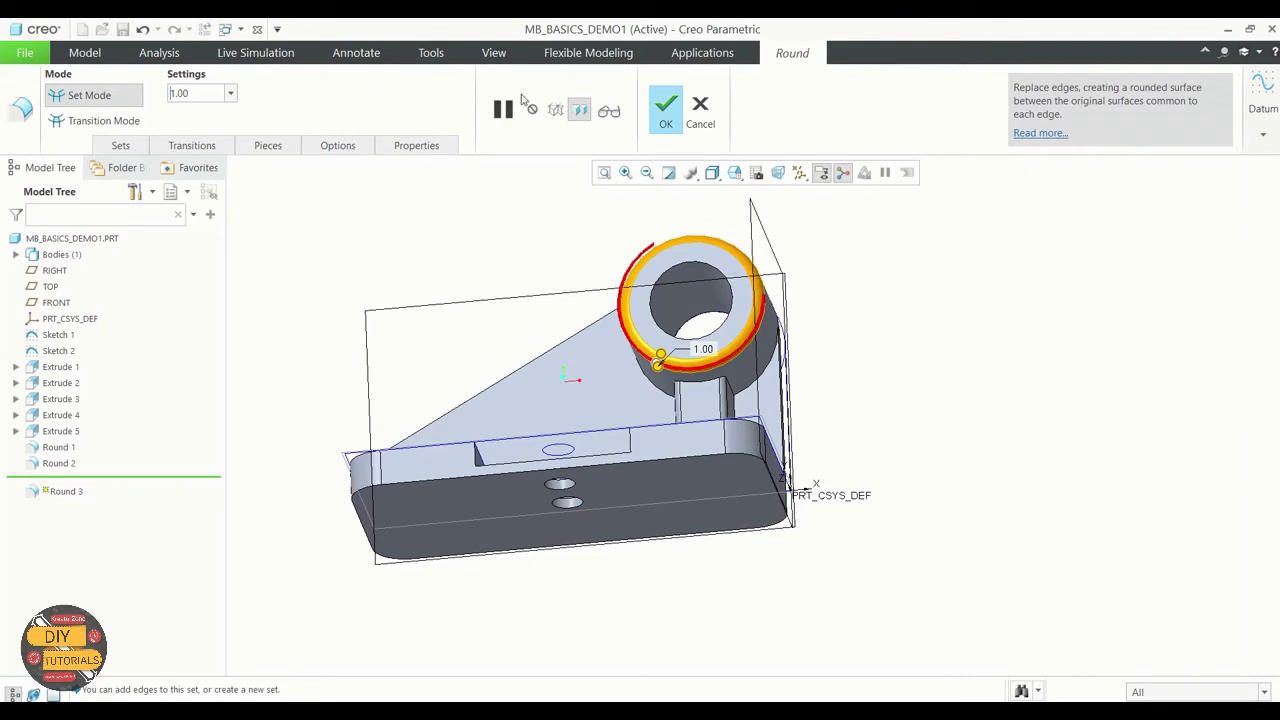
{"action": "left_click", "coordinate": [666, 110]}
{"action": "mouse_move", "coordinate": [421, 290]}
{"action": "middle_mouse_down"}
{"action": "mouse_move", "coordinate": [414, 330]}
{"action": "mouse_move", "coordinate": [351, 337]}
{"action": "mouse_move", "coordinate": [403, 331]}
{"action": "mouse_move", "coordinate": [414, 343]}
{"action": "mouse_move", "coordinate": [434, 323]}
{"action": "mouse_move", "coordinate": [390, 360]}
{"action": "mouse_move", "coordinate": [360, 440]}
{"action": "middle_mouse_up"}
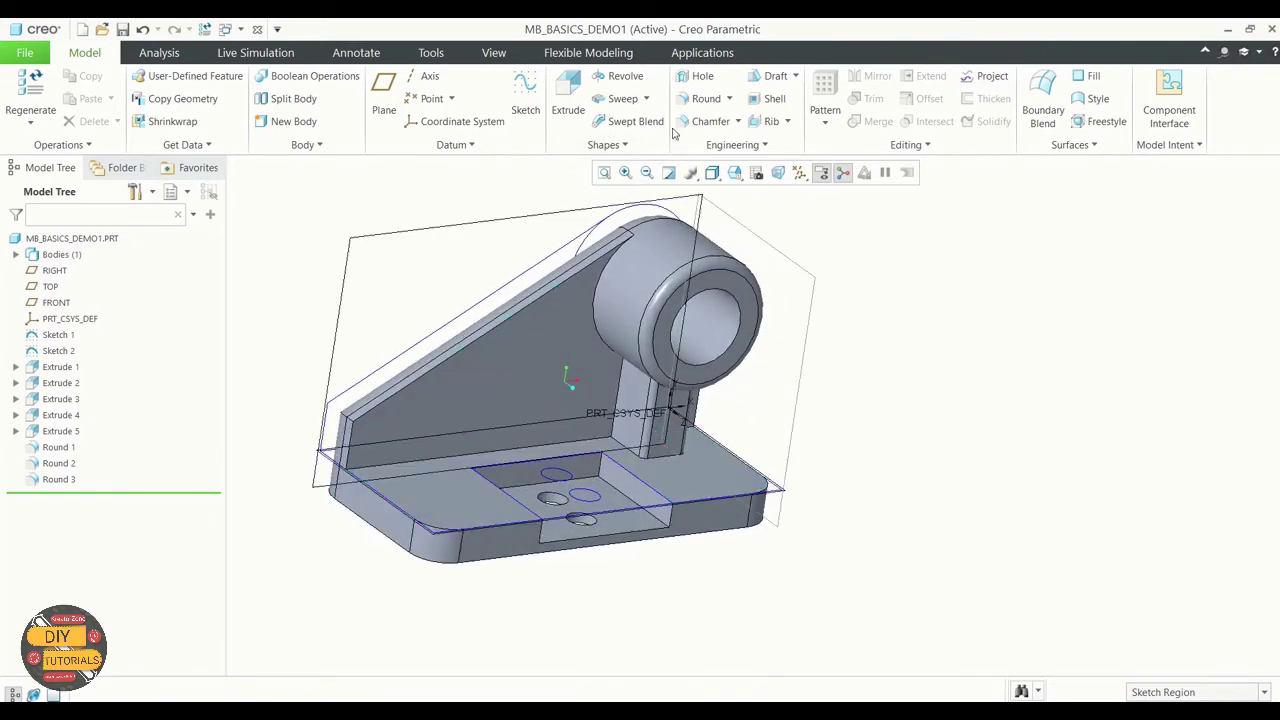
Round the front and right base edges and the rib edges at 1.00.
{"action": "left_click", "coordinate": [706, 98]}
{"action": "left_click", "coordinate": [367, 488]}
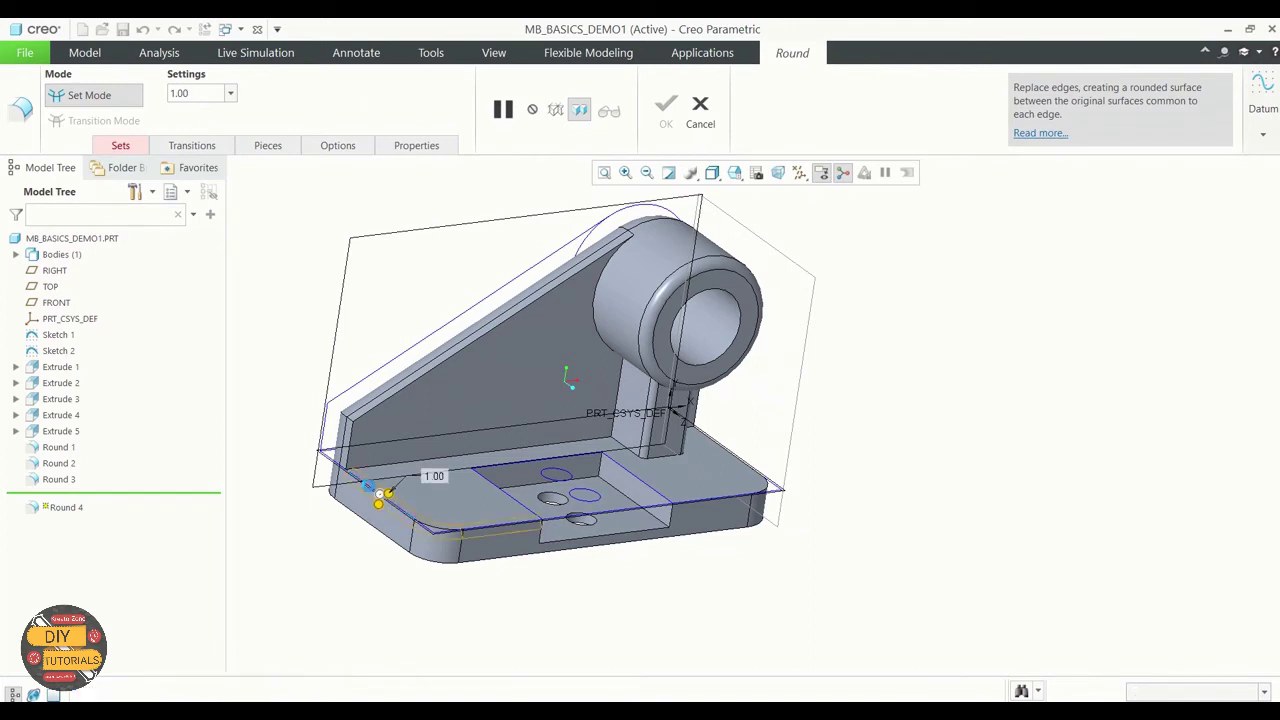
{"action": "left_click", "coordinate": [702, 505]}
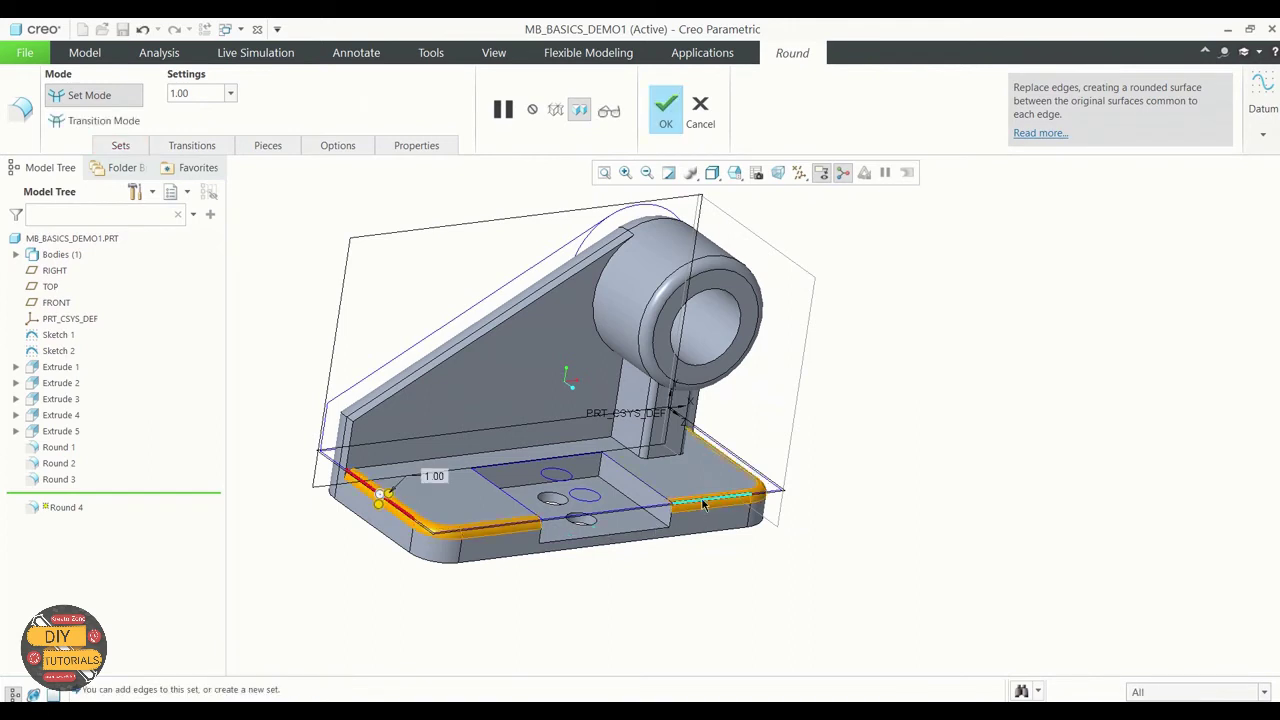
{"action": "left_click", "coordinate": [351, 452], "text": "ctrl"}
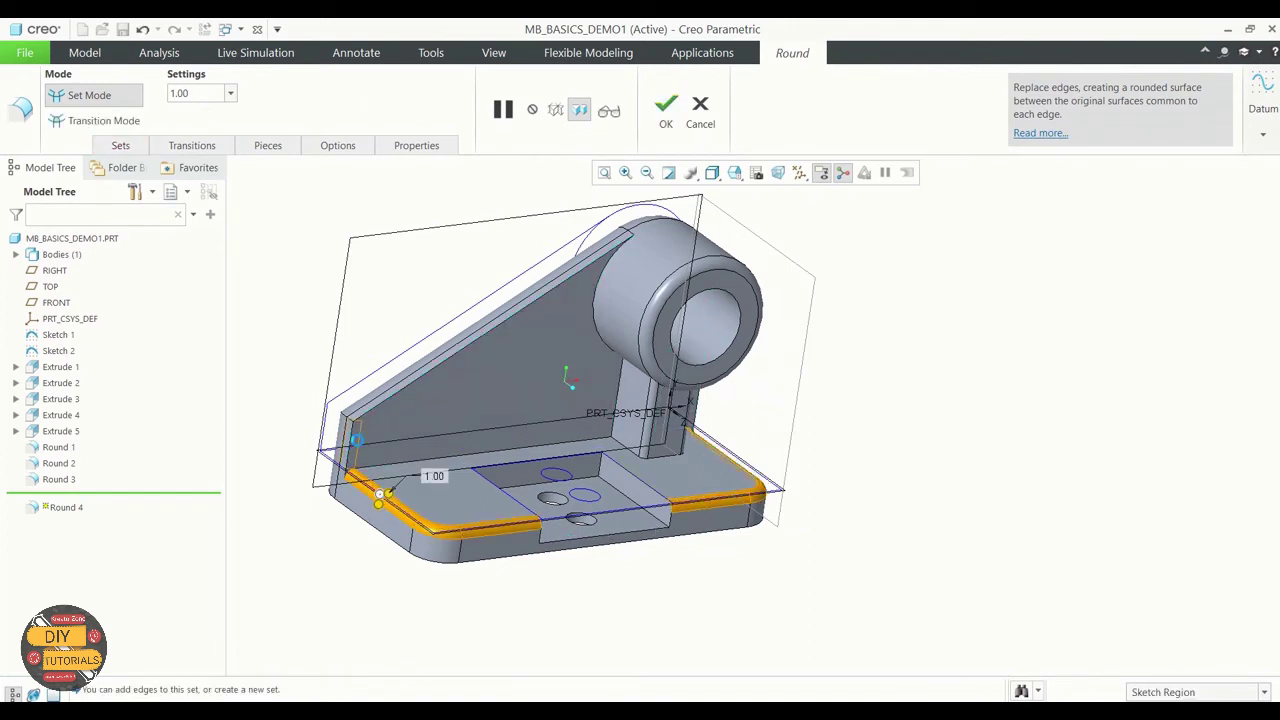
{"action": "left_click", "coordinate": [388, 391], "text": "ctrl"}
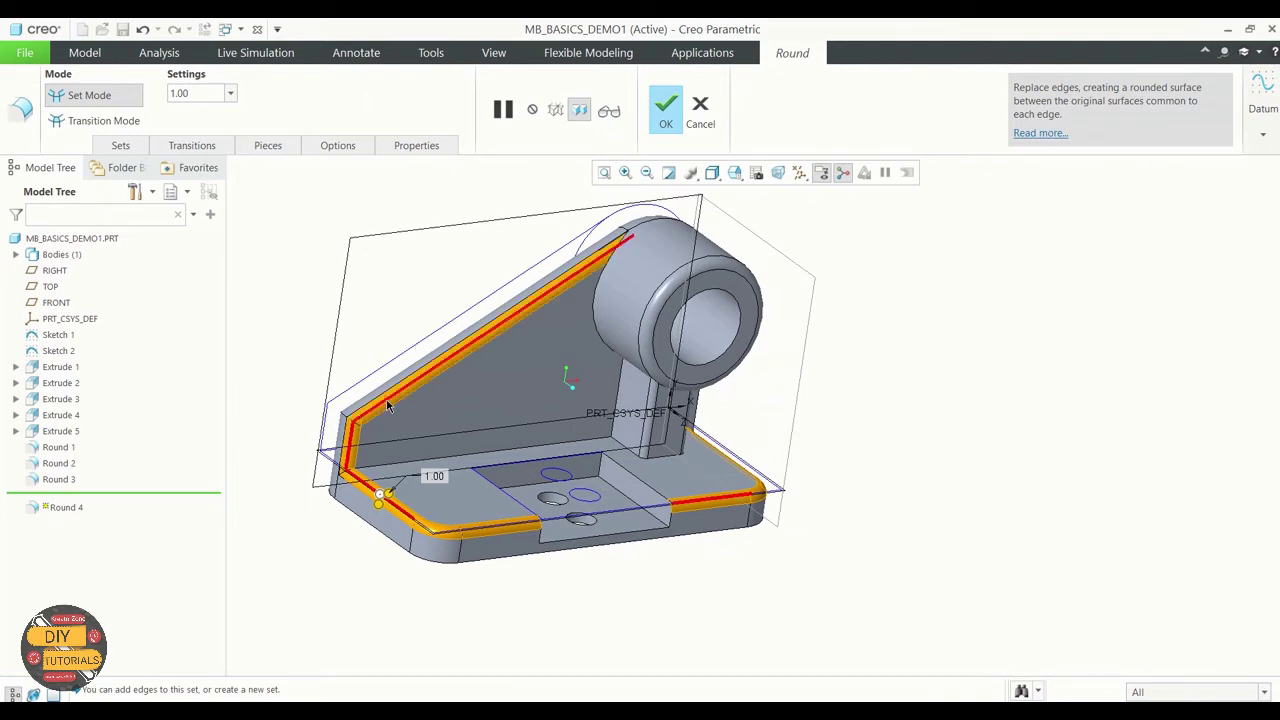
{"action": "middle_click_drag", "start_coordinate": [712, 394], "coordinate": [737, 376]}
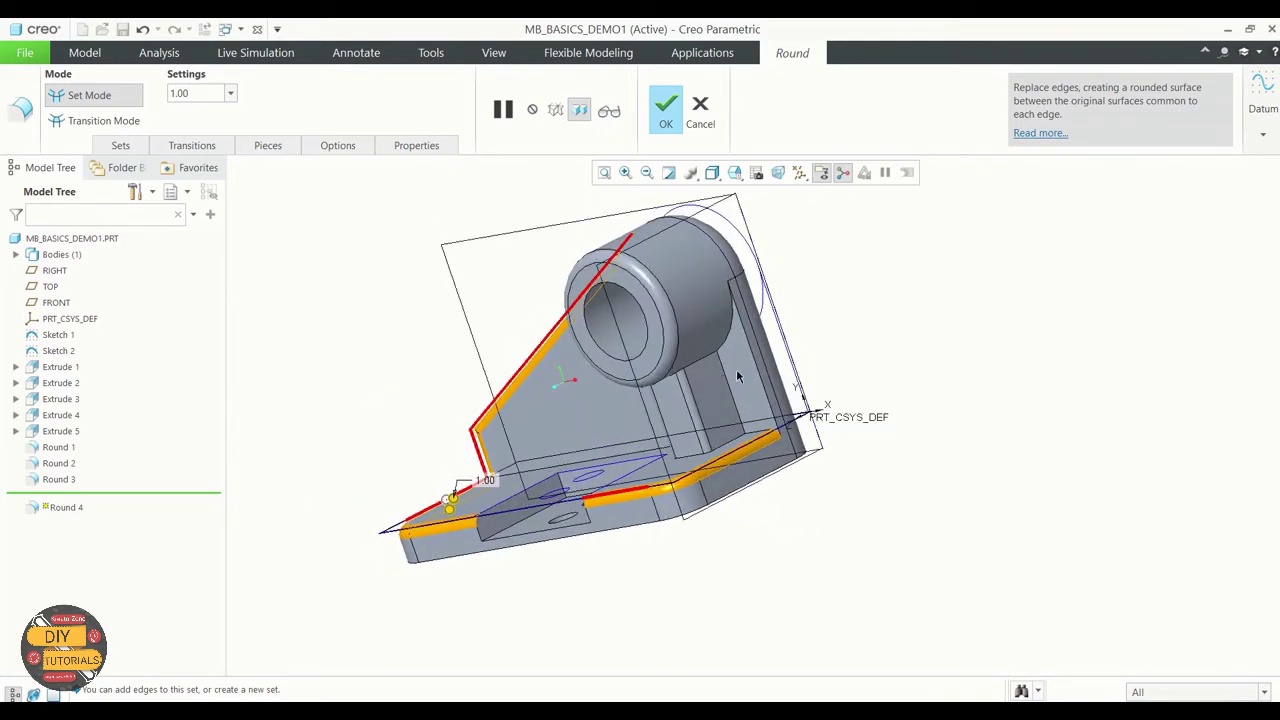
{"action": "left_click", "coordinate": [758, 370], "text": "ctrl"}
{"action": "mouse_move", "coordinate": [850, 406]}
{"action": "middle_mouse_down"}
{"action": "mouse_move", "coordinate": [923, 420]}
{"action": "mouse_move", "coordinate": [926, 434]}
{"action": "mouse_move", "coordinate": [915, 378]}
{"action": "middle_mouse_up"}
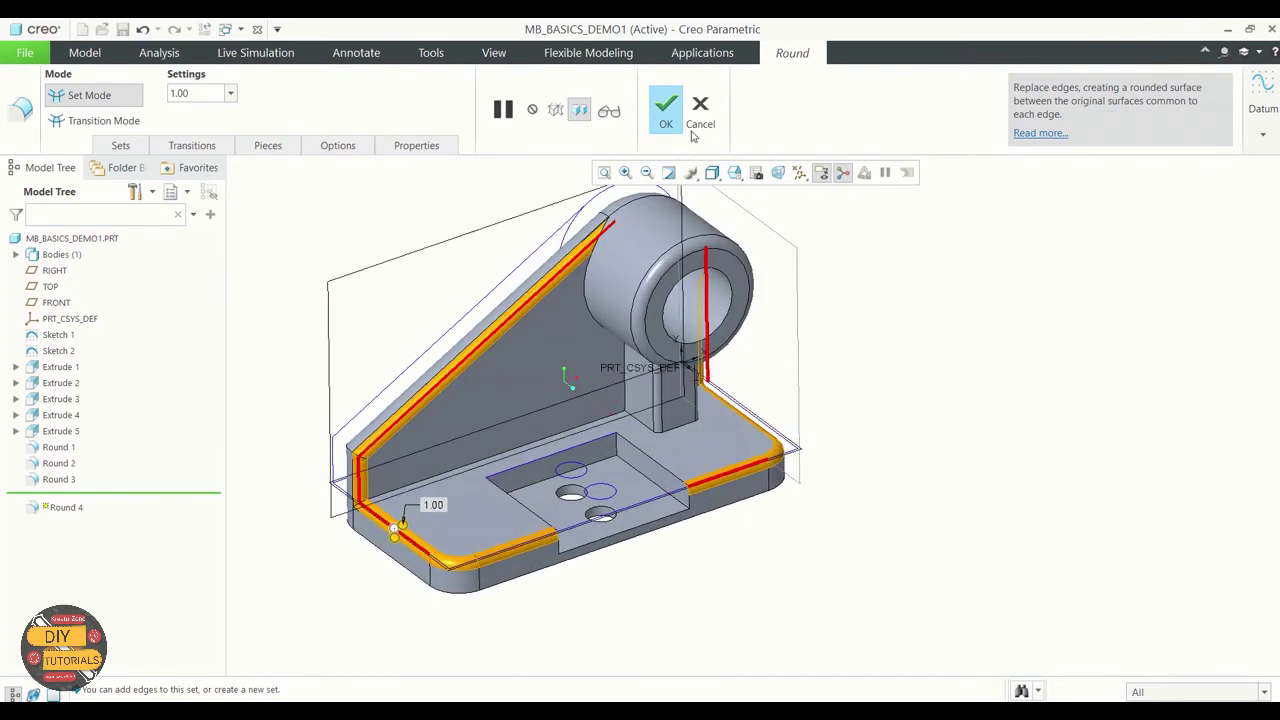
{"action": "middle_click", "coordinate": [903, 381]}
Hide the datum planes and orbit to view the part's underside.
{"action": "scroll", "coordinate": [888, 459], "scroll_direction": "up", "scroll_amount": 2}
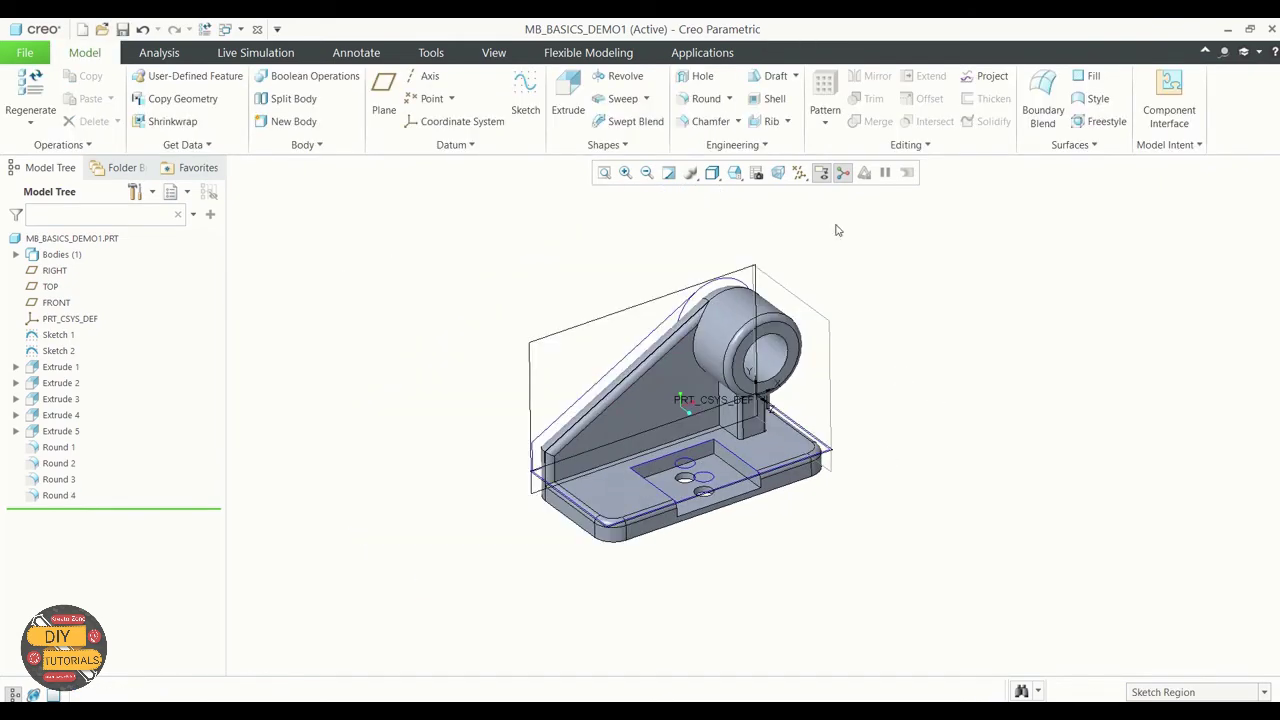
{"action": "left_click", "coordinate": [821, 172]}
{"action": "left_click", "coordinate": [830, 260]}
{"action": "scroll", "coordinate": [911, 407], "scroll_direction": "down", "scroll_amount": 3}
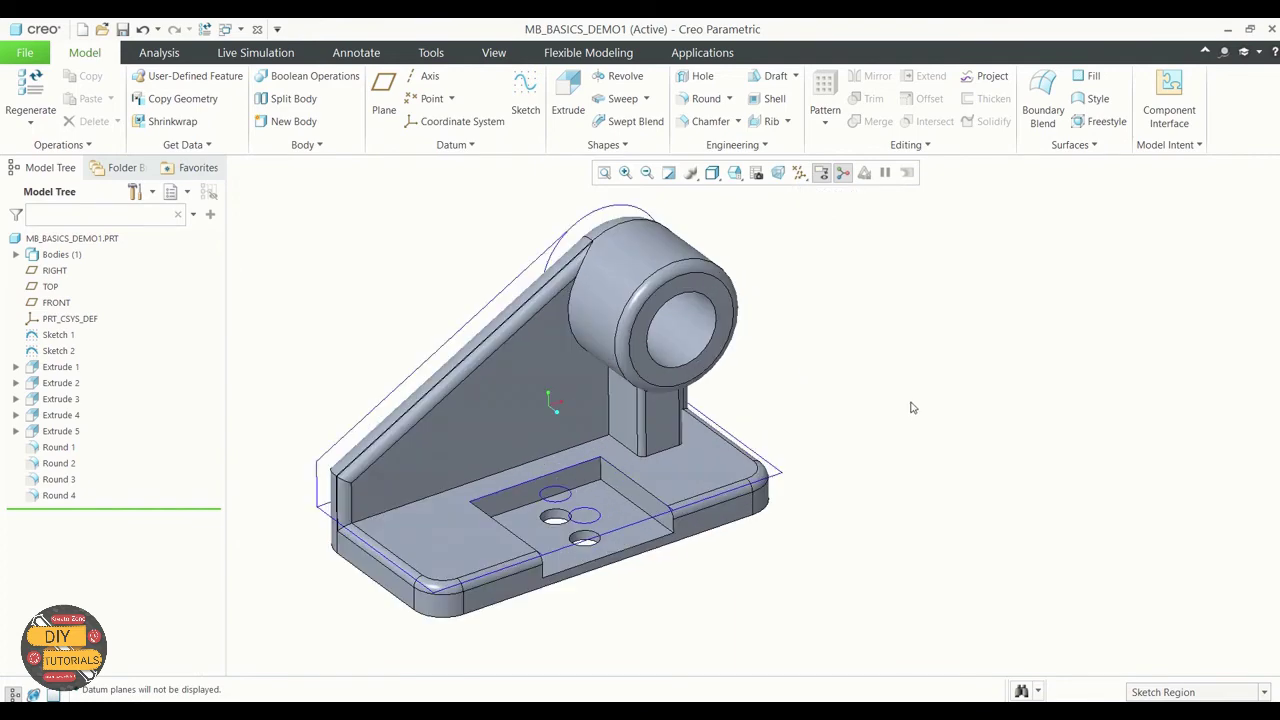
{"action": "mouse_move", "coordinate": [909, 404]}
{"action": "middle_mouse_down"}
{"action": "mouse_move", "coordinate": [831, 389]}
{"action": "mouse_move", "coordinate": [797, 431]}
{"action": "mouse_move", "coordinate": [828, 431]}
{"action": "middle_mouse_up"}
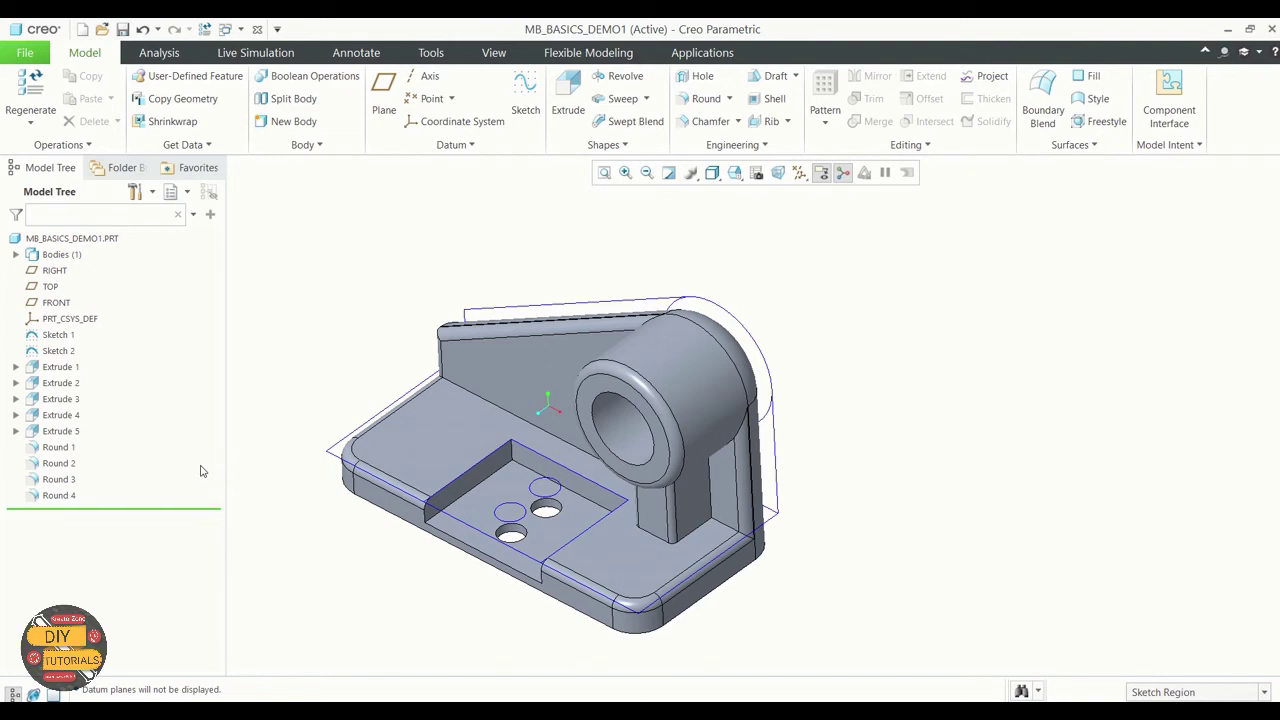
{"action": "middle_click_drag", "start_coordinate": [336, 437], "coordinate": [366, 271]}
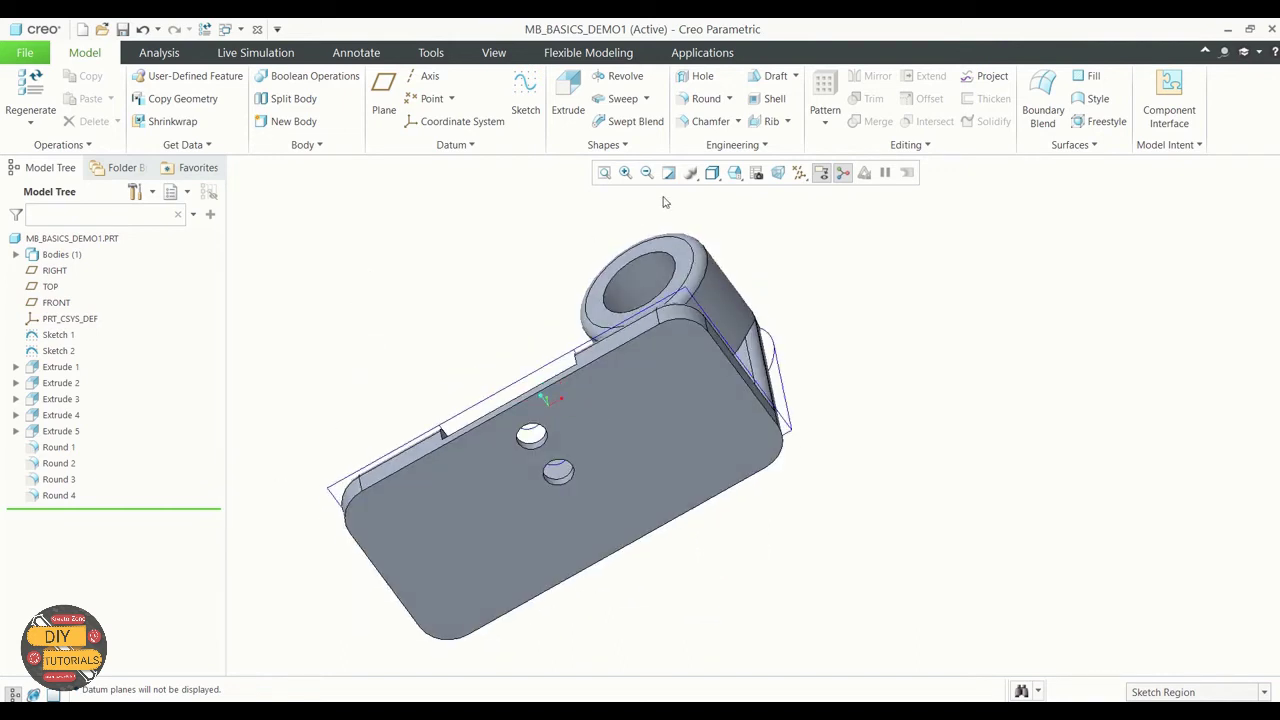
Shell the part with 0.64 walls, removing the bottom face, and preview the result.
{"action": "left_click", "coordinate": [774, 100]}
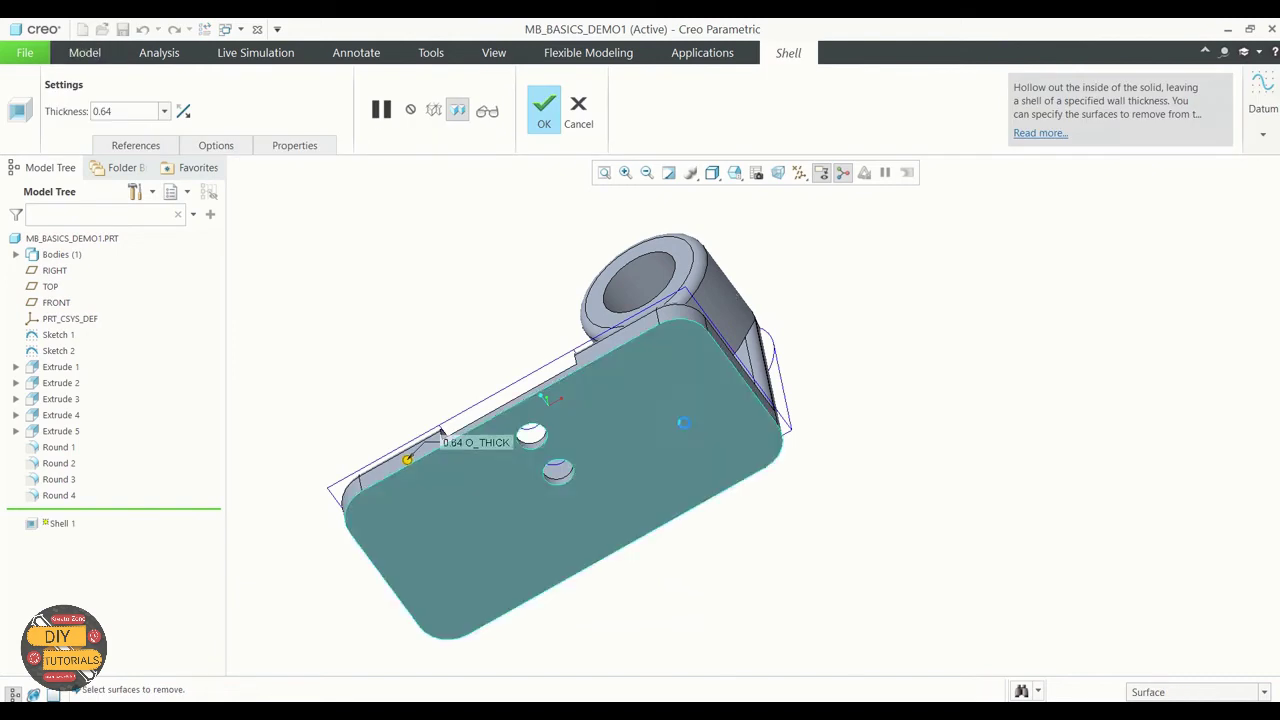
{"action": "left_click", "coordinate": [615, 445]}
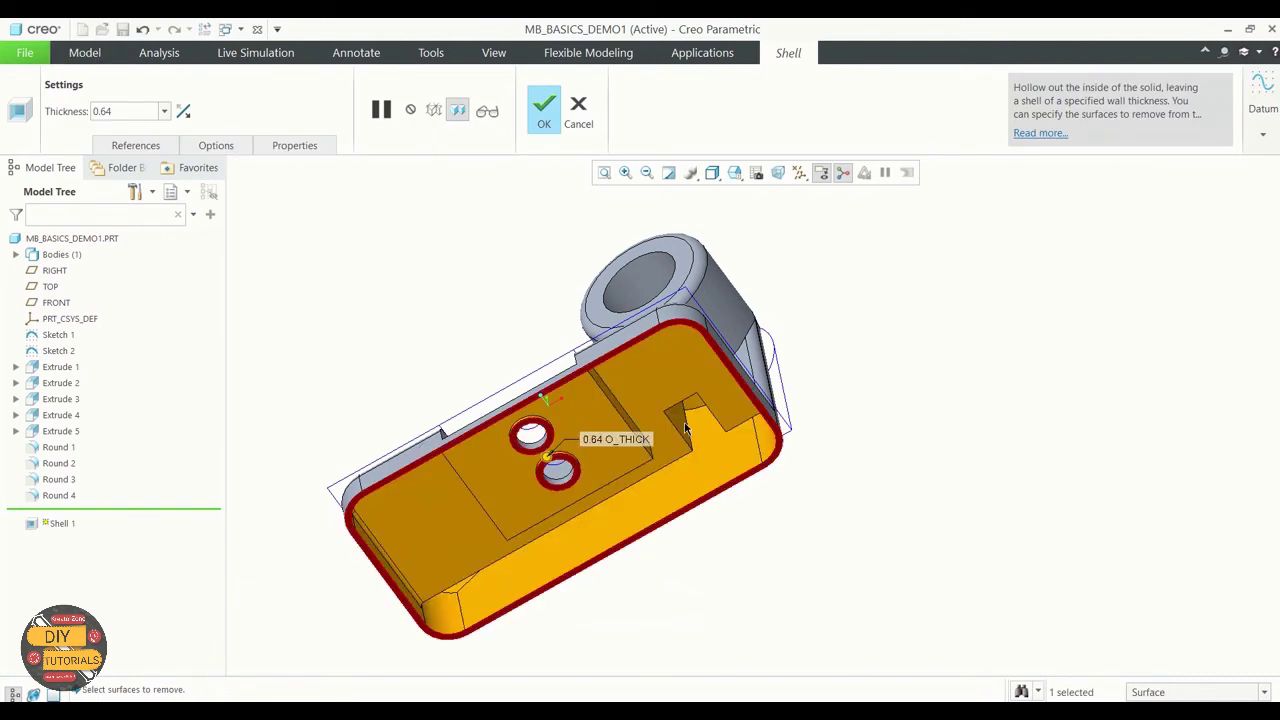
{"action": "double_click", "coordinate": [132, 113]}
{"action": "left_click", "coordinate": [493, 118]}
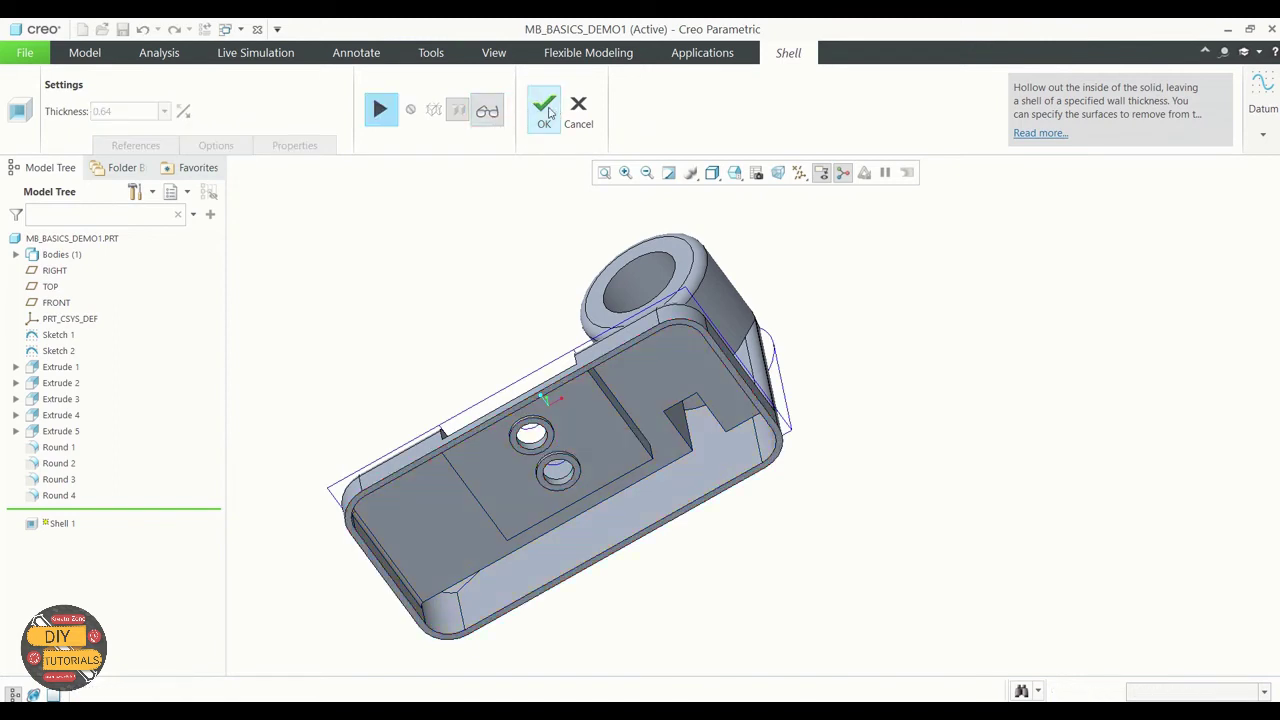